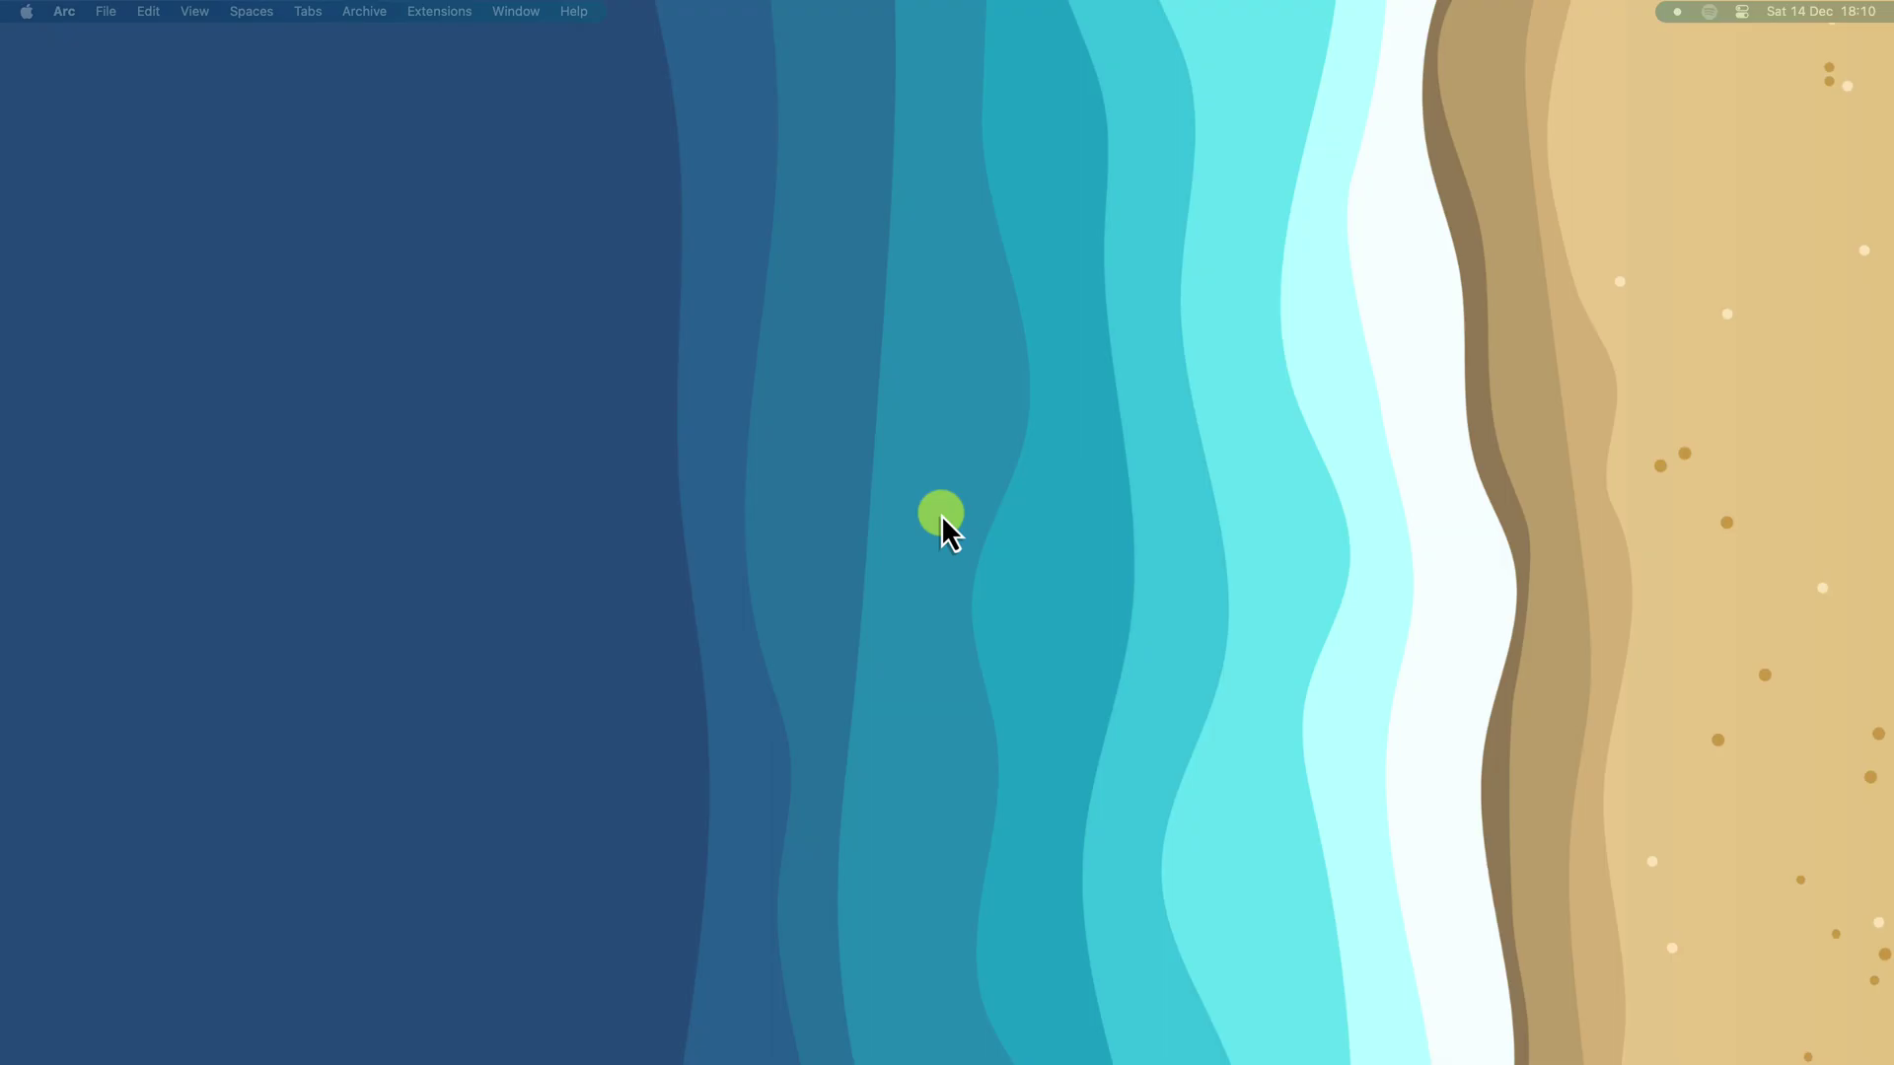
Step: Bring the Arc window with the Gemini Advanced chat back on screen
left_click(941, 514)
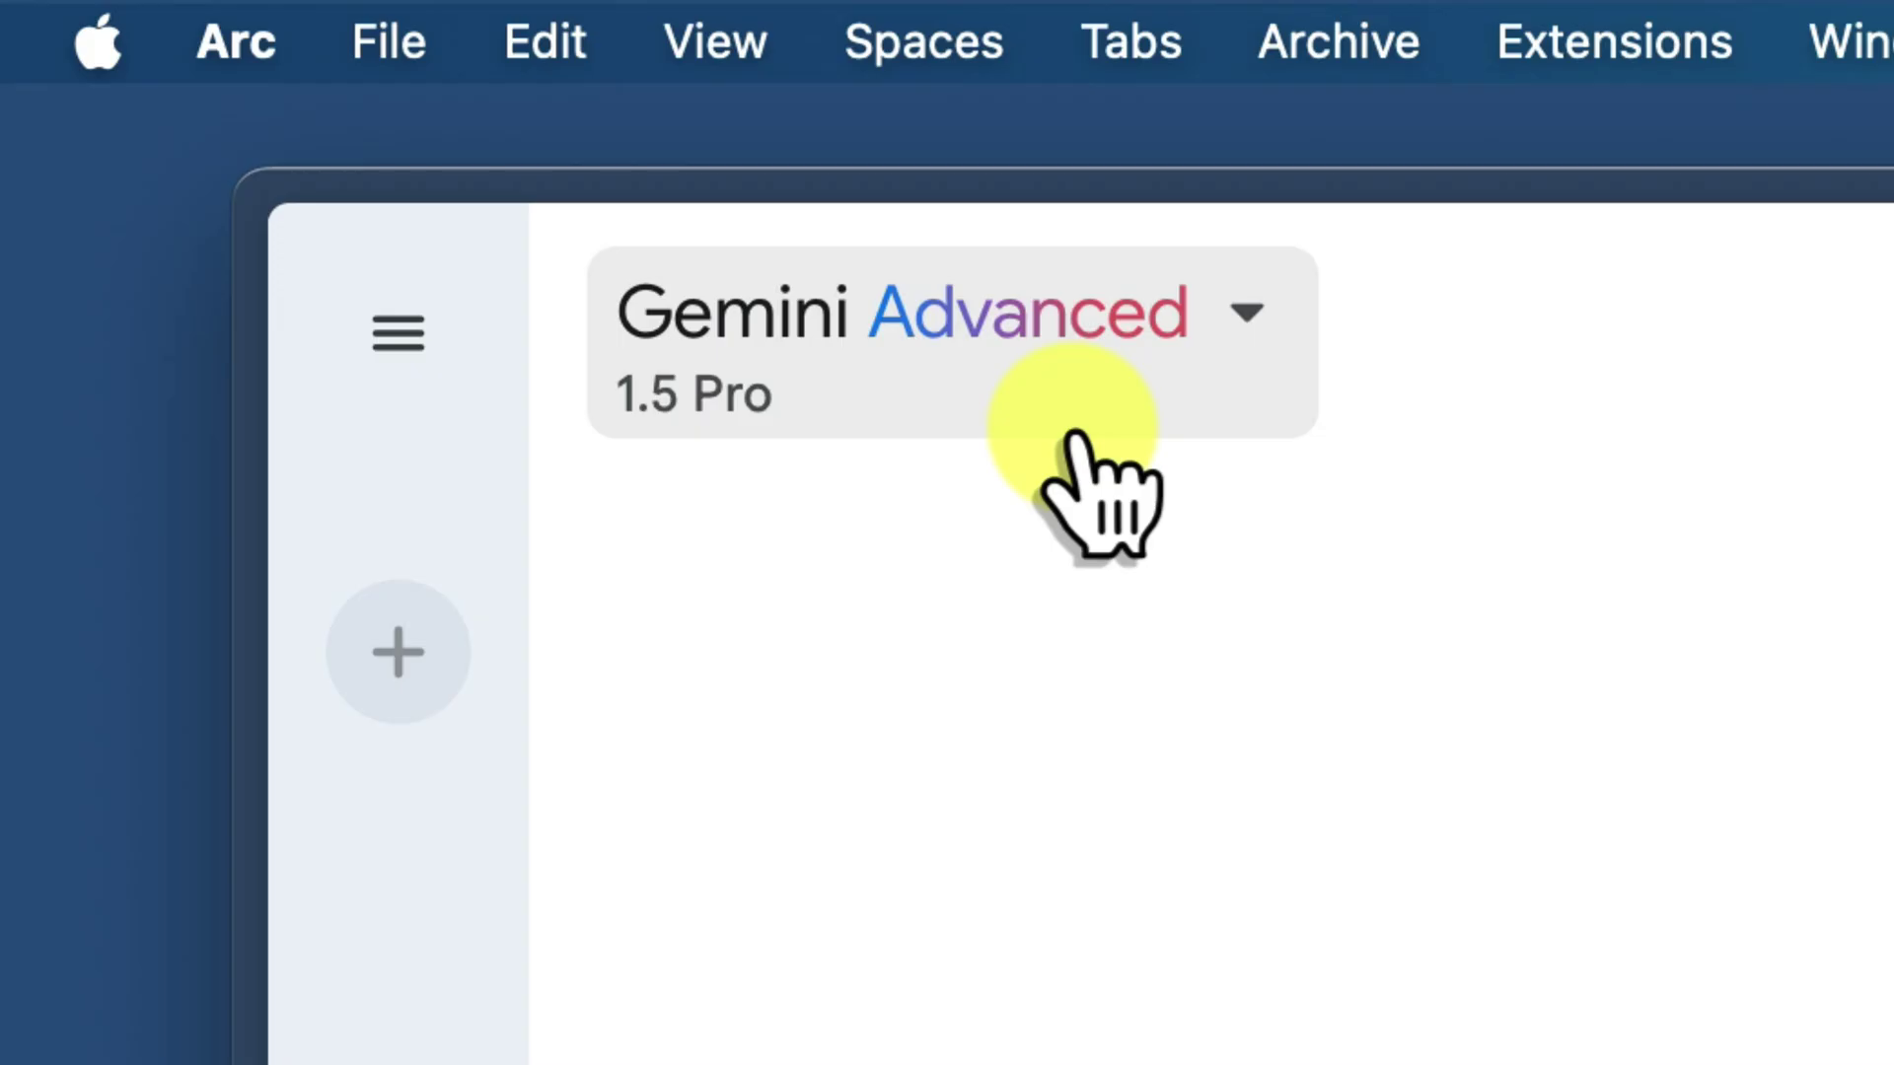
Step: Switch the Gemini model to 1.5 Pro with Deep Research
left_click(1078, 434)
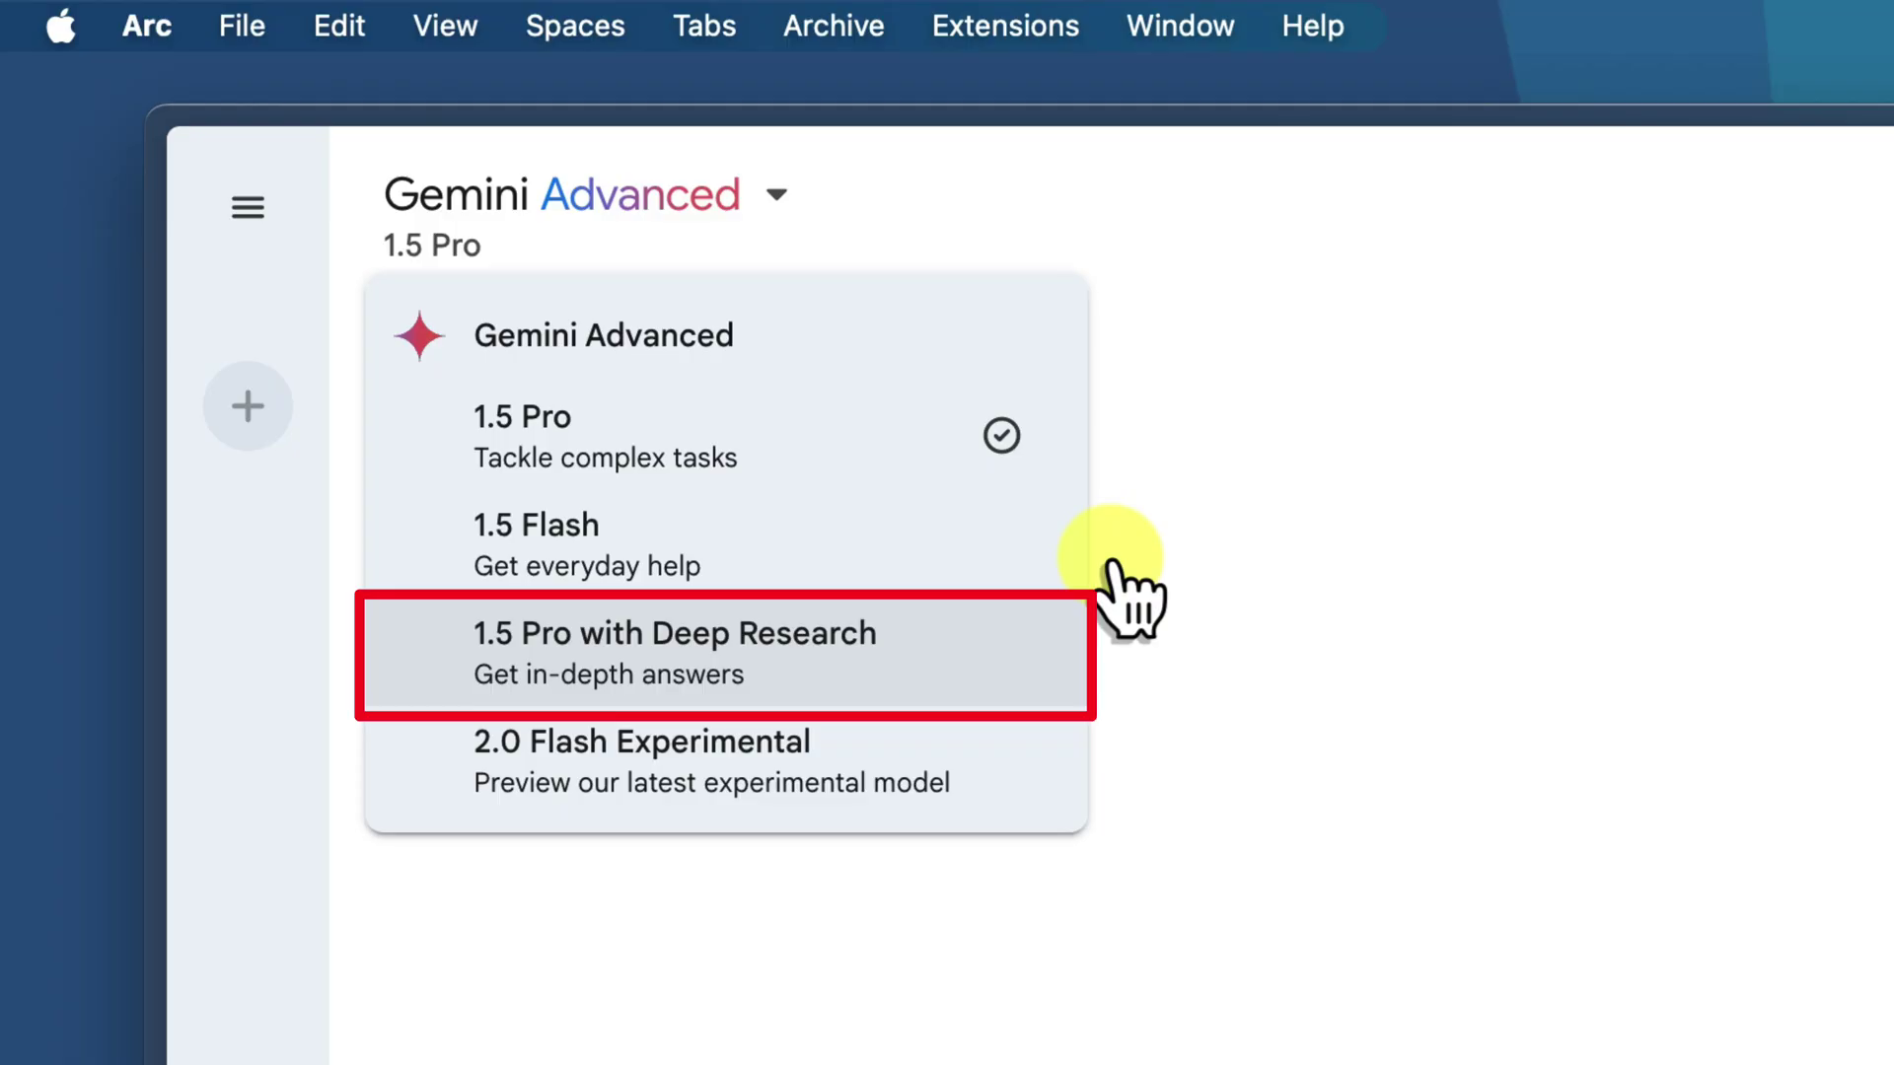
left_click(996, 648)
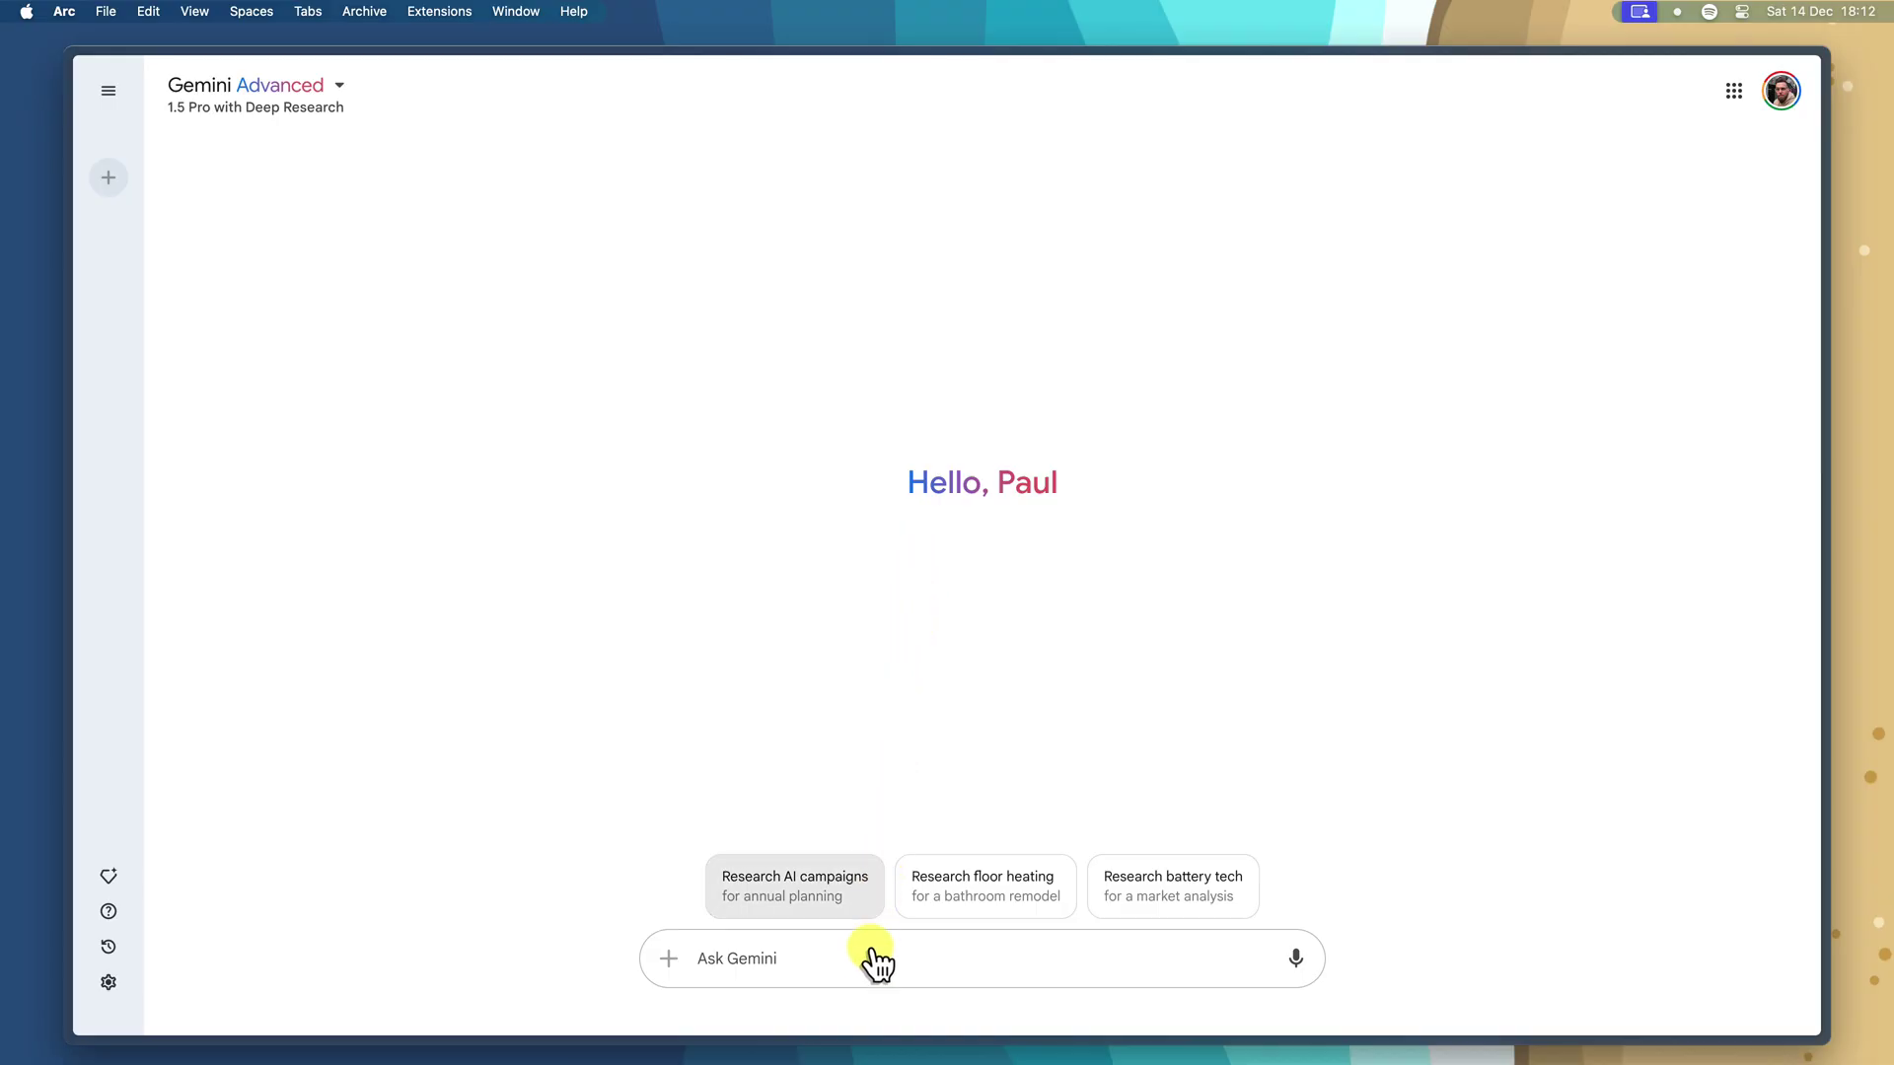
left_click(660, 810)
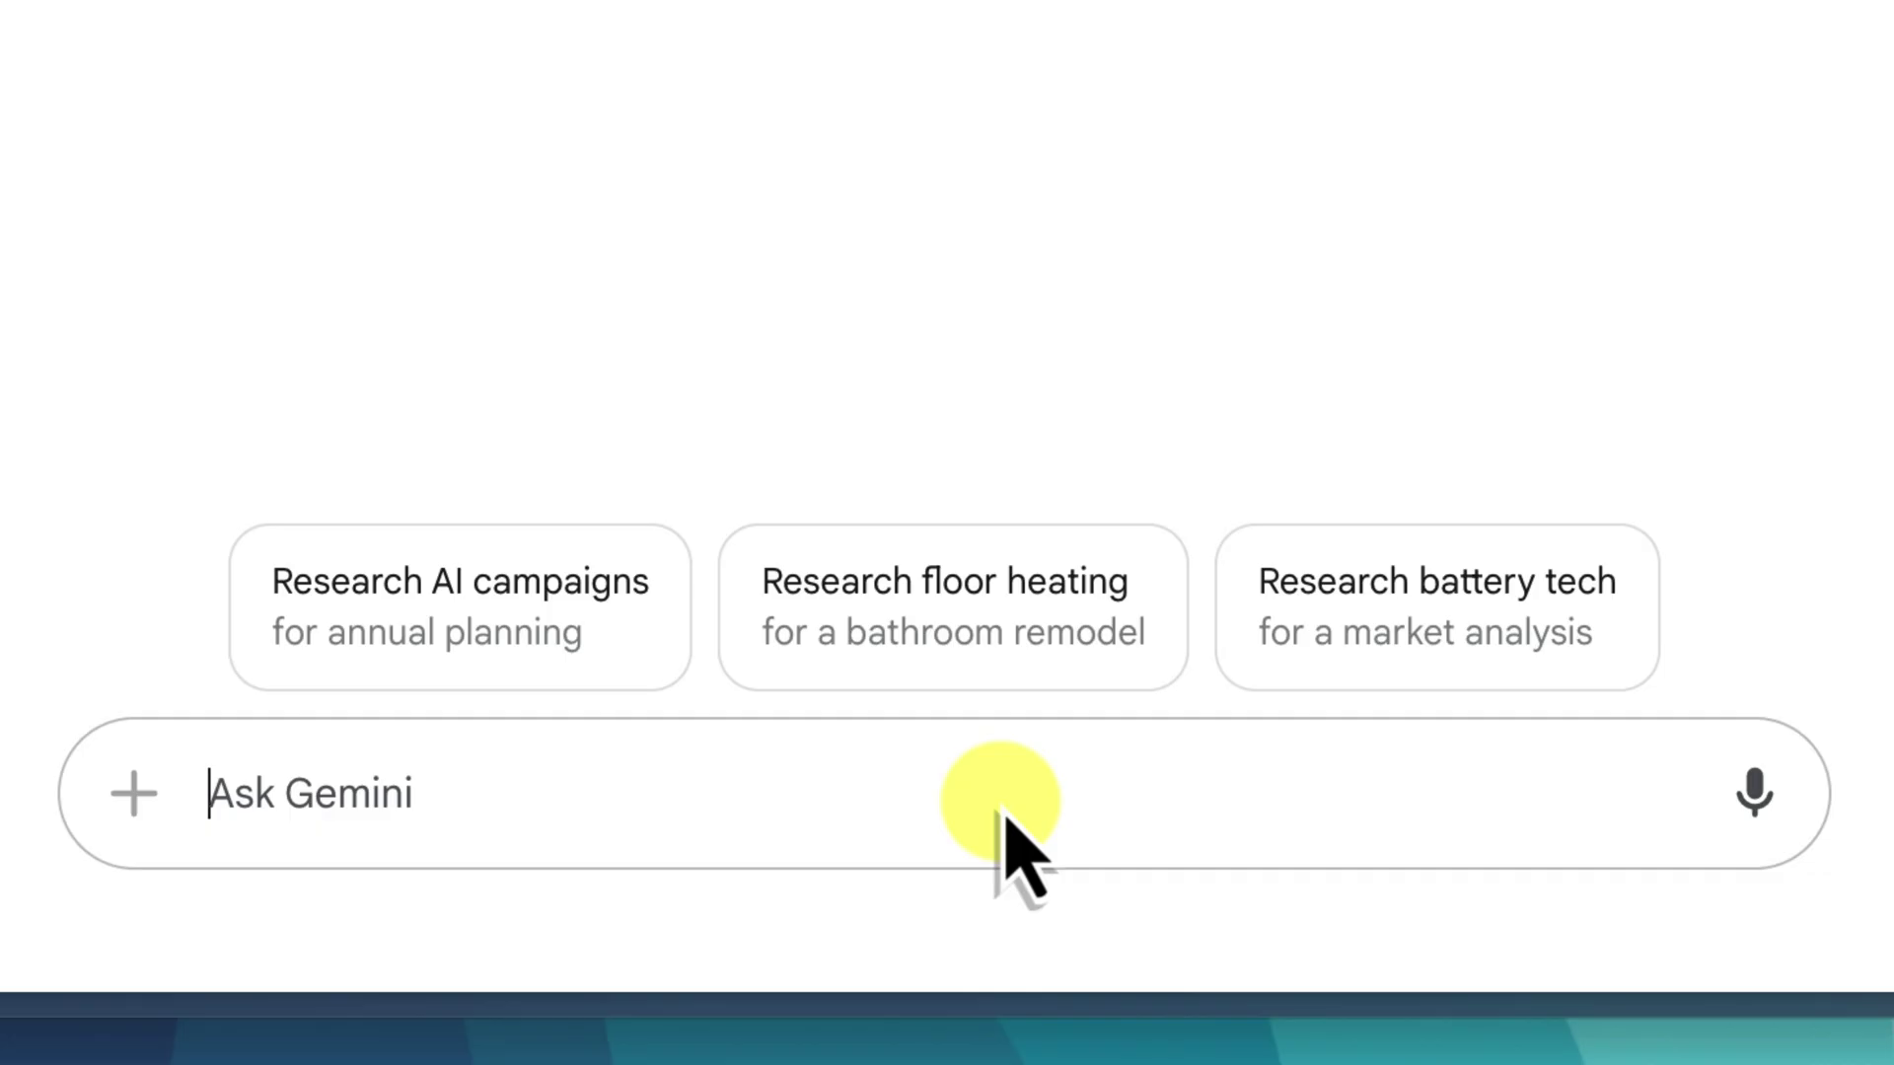
Step: Enter 'What are the latest innovations in renewable energy to combat climate change?' via text-expander shortcut
type("d0")
key("ctrl+a")
type("Tell me about climate change.")
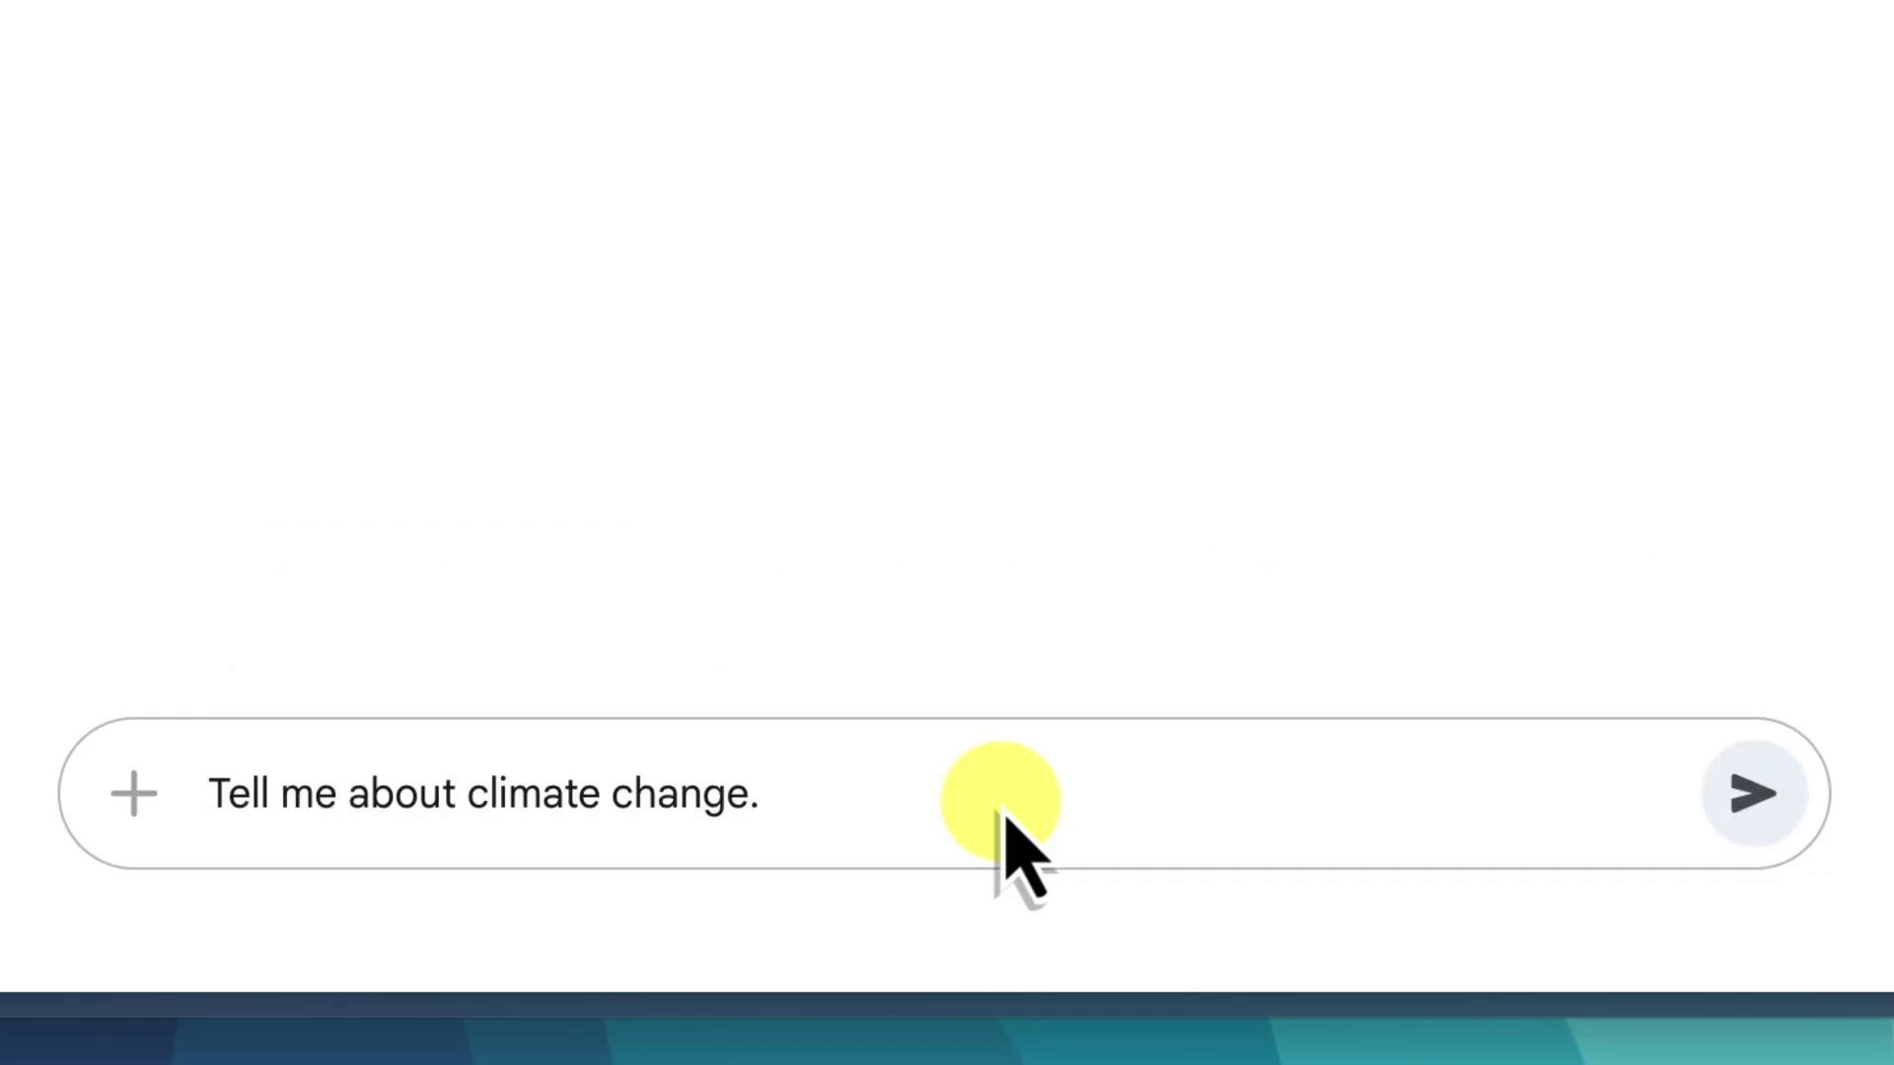
key("ctrl+a")
key("BackSpace")
type("d")
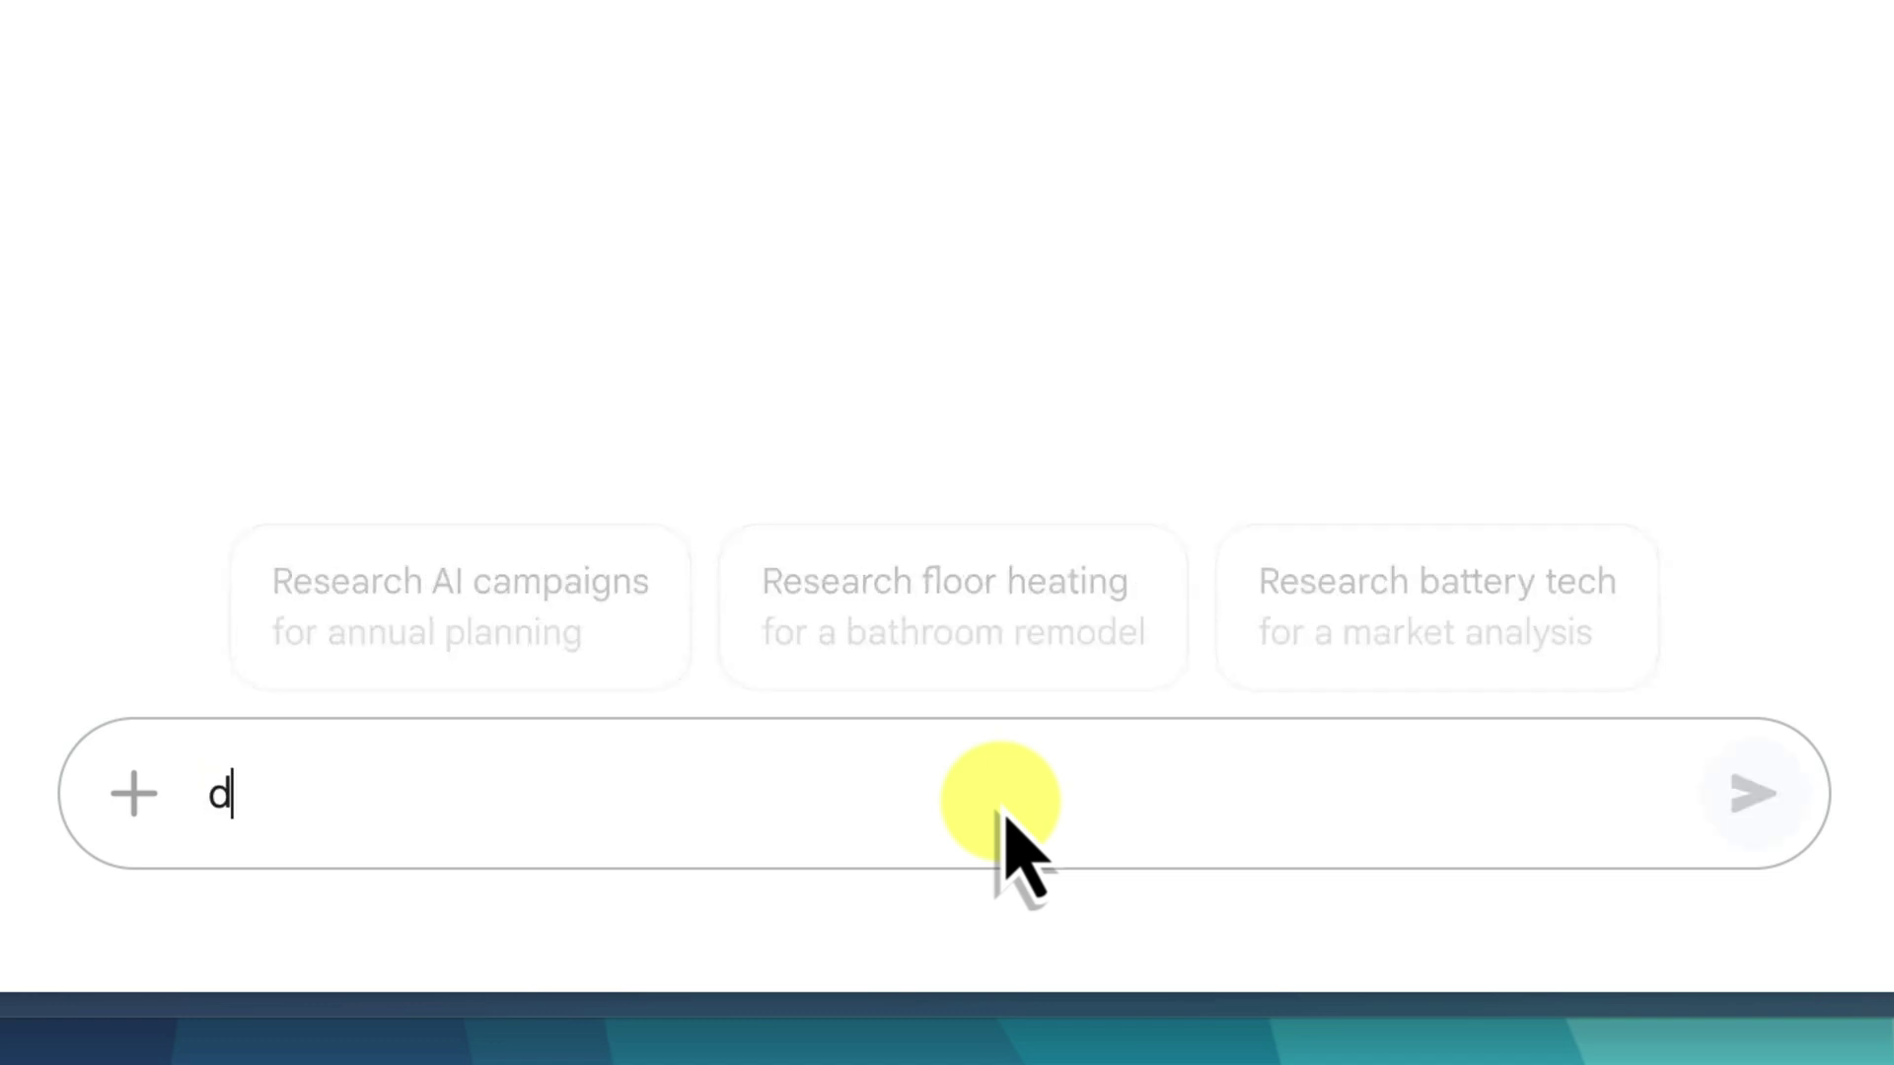
key("ctrl+a")
type("What are the latest innovations in renewable energy to combat climate change?")
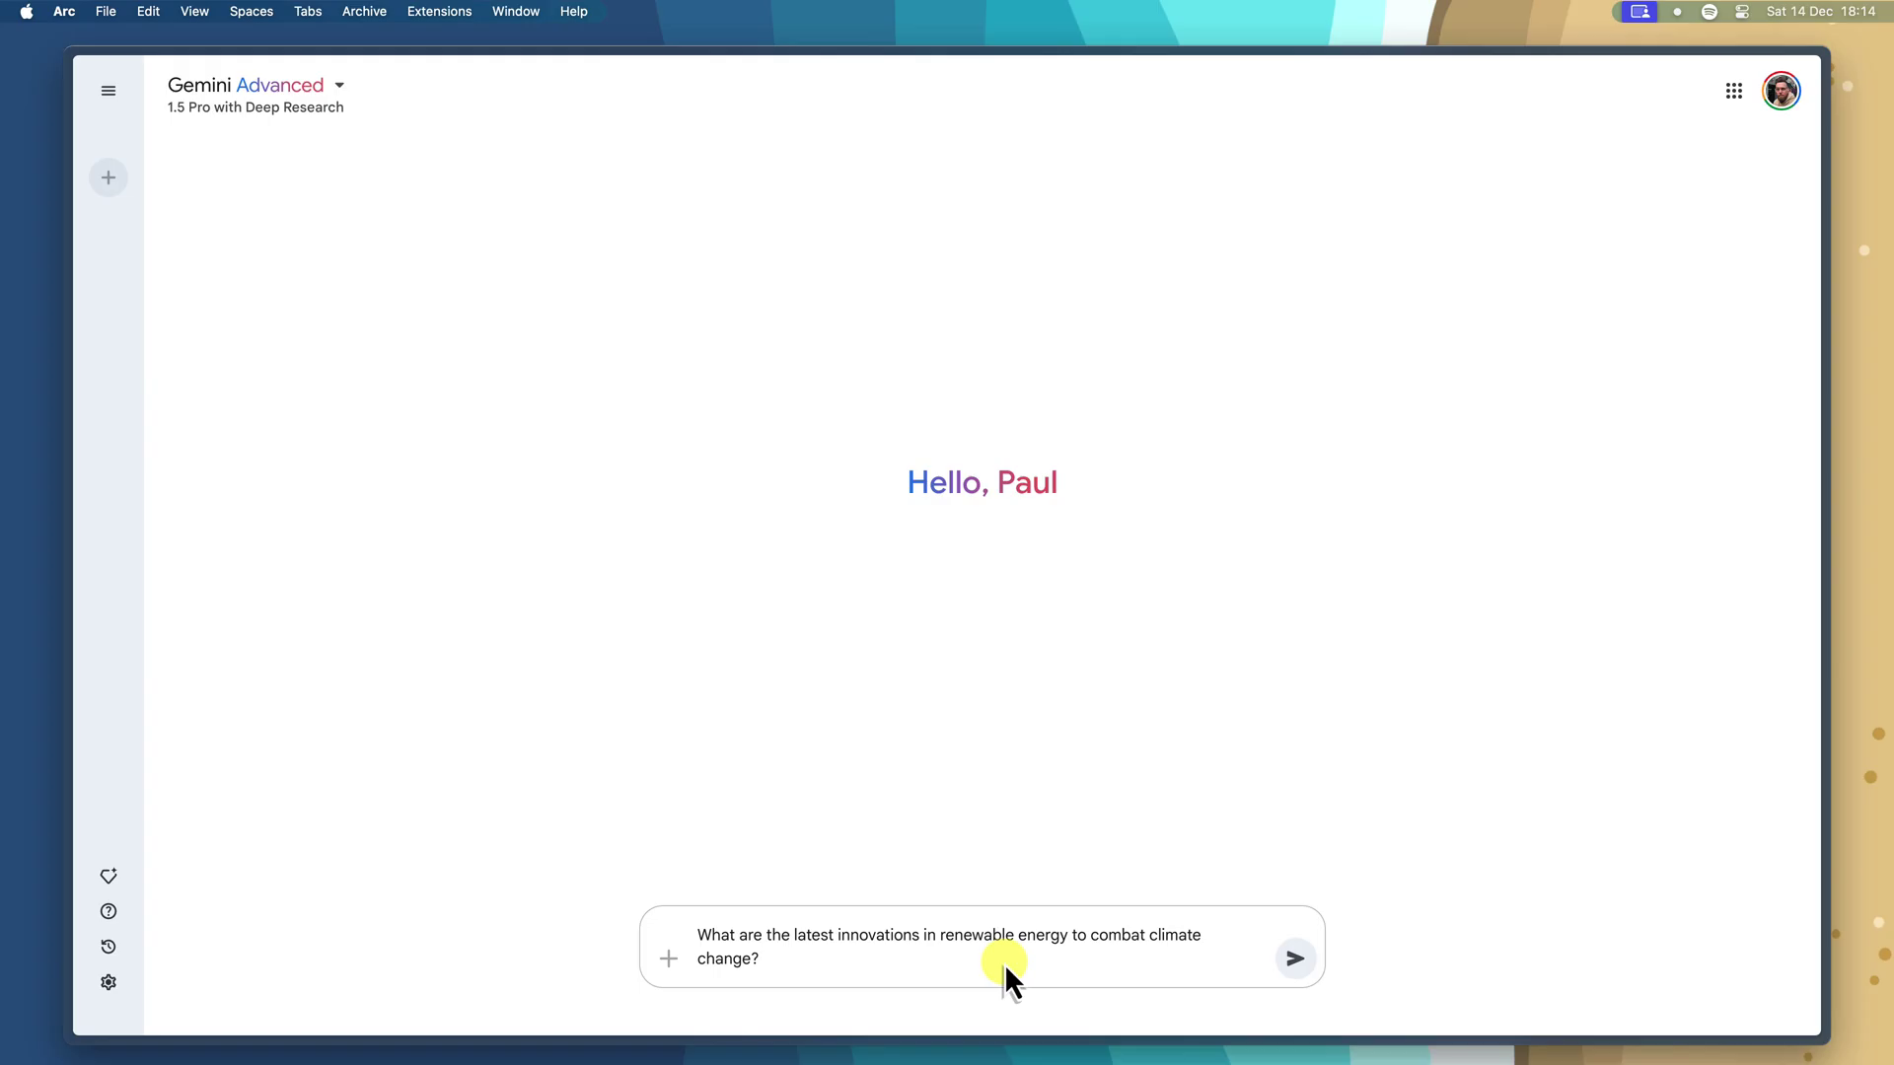
Step: Send the question and expand the full steps of the proposed research plan
key("Return")
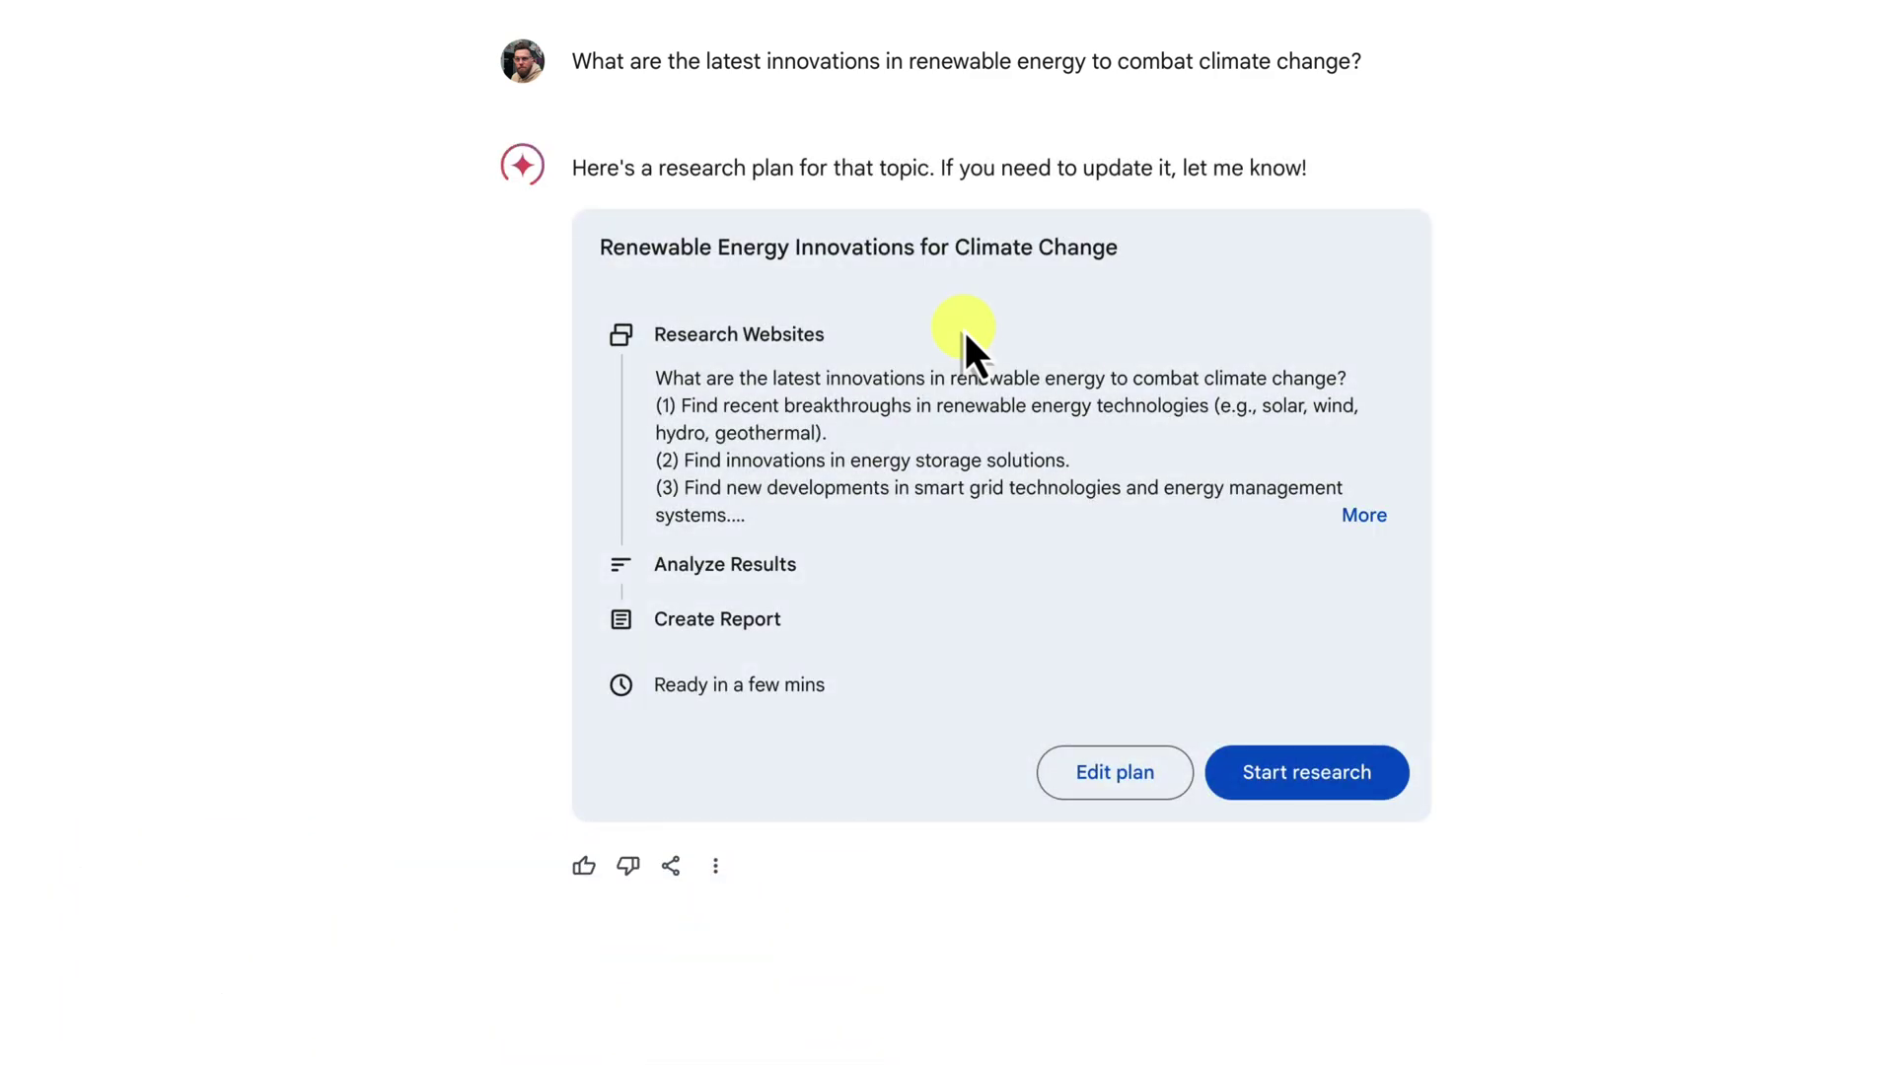
left_click(1364, 516)
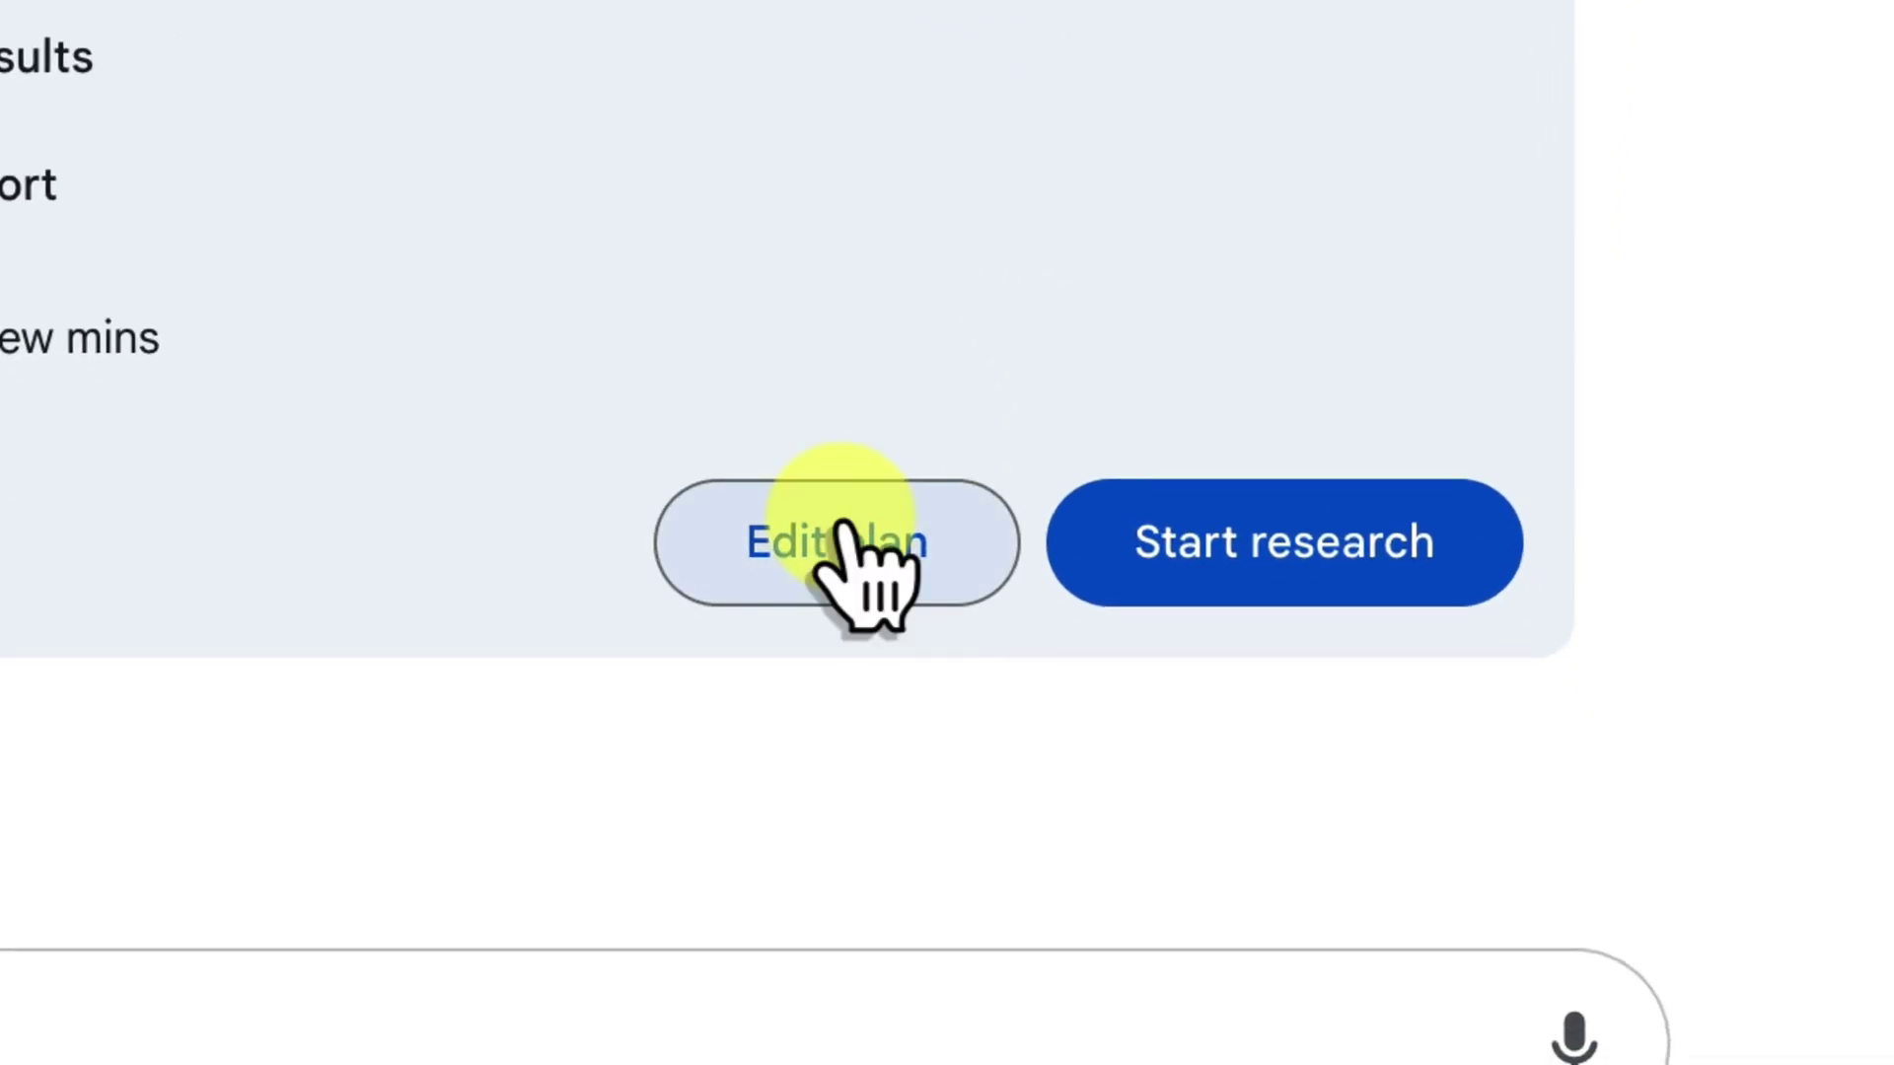
Step: Revise the research plan to focus on Australia, review its six steps, and begin research
left_click(807, 465)
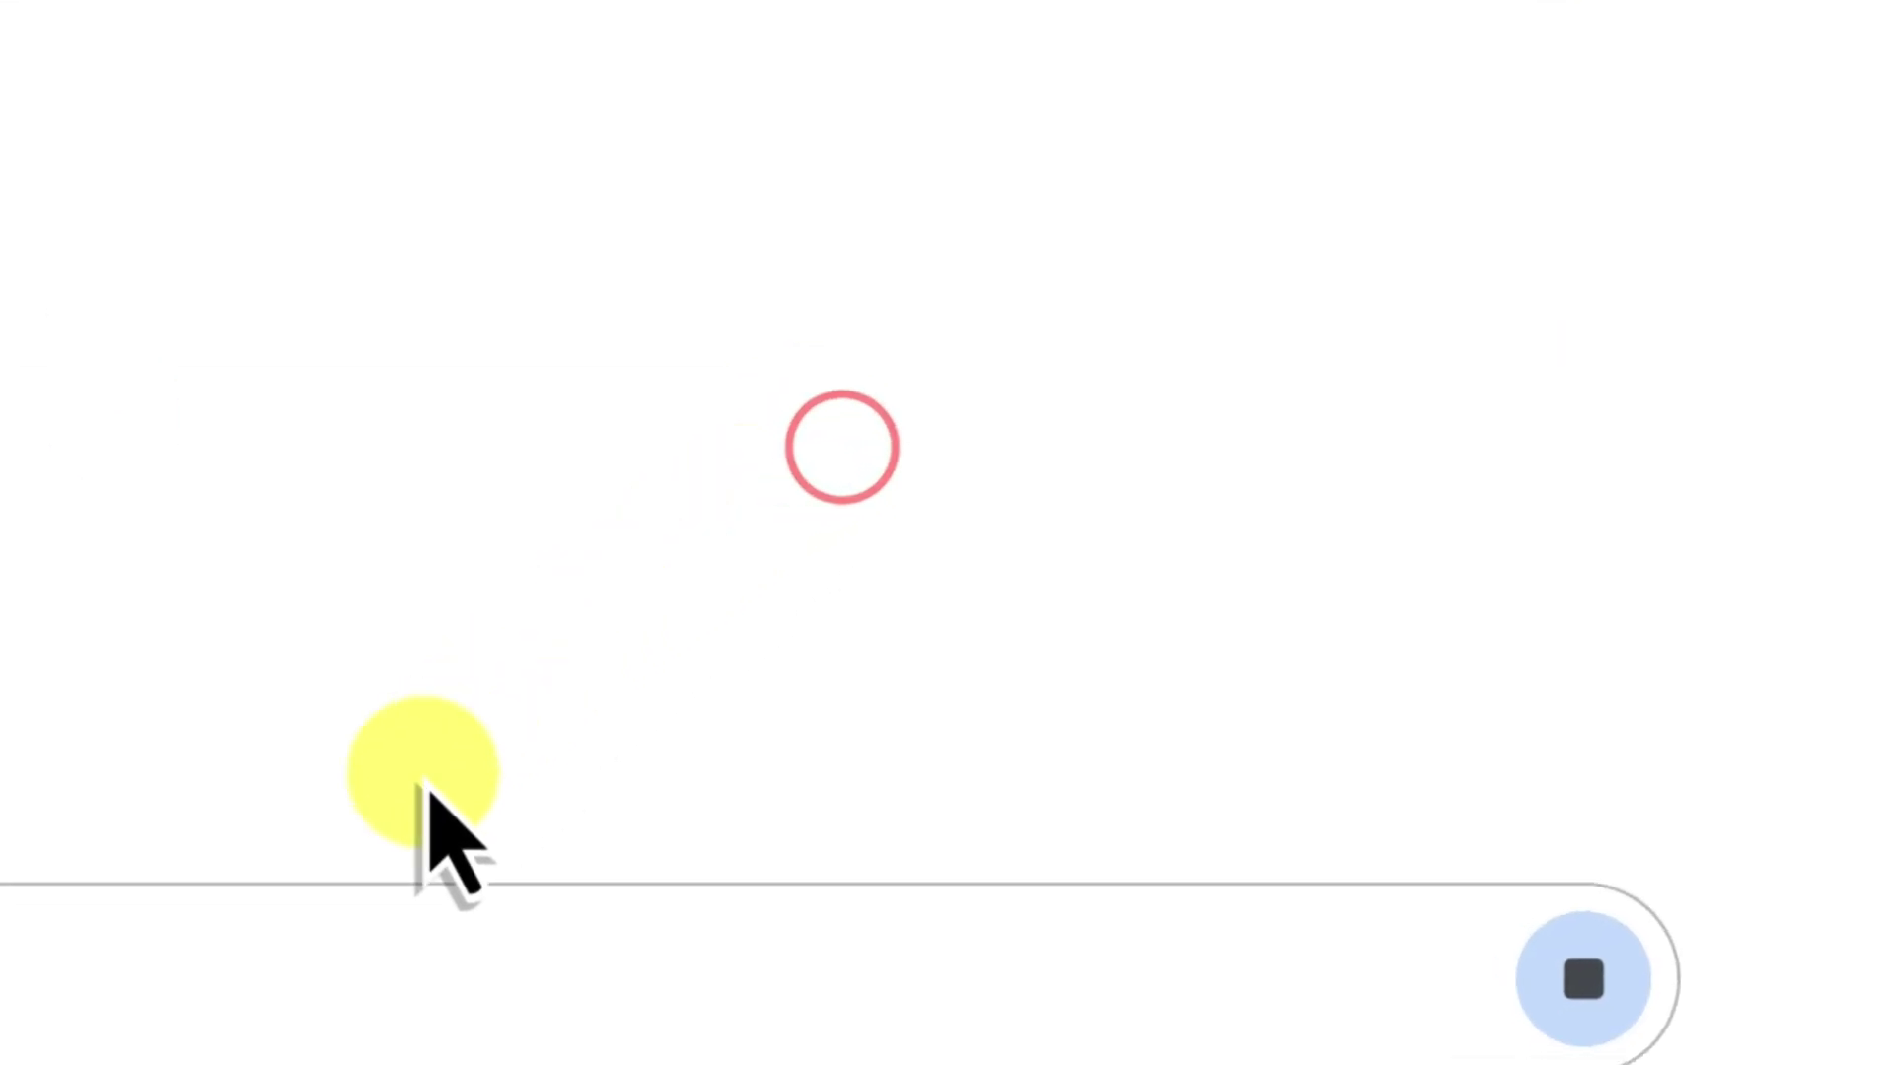
left_click(627, 801)
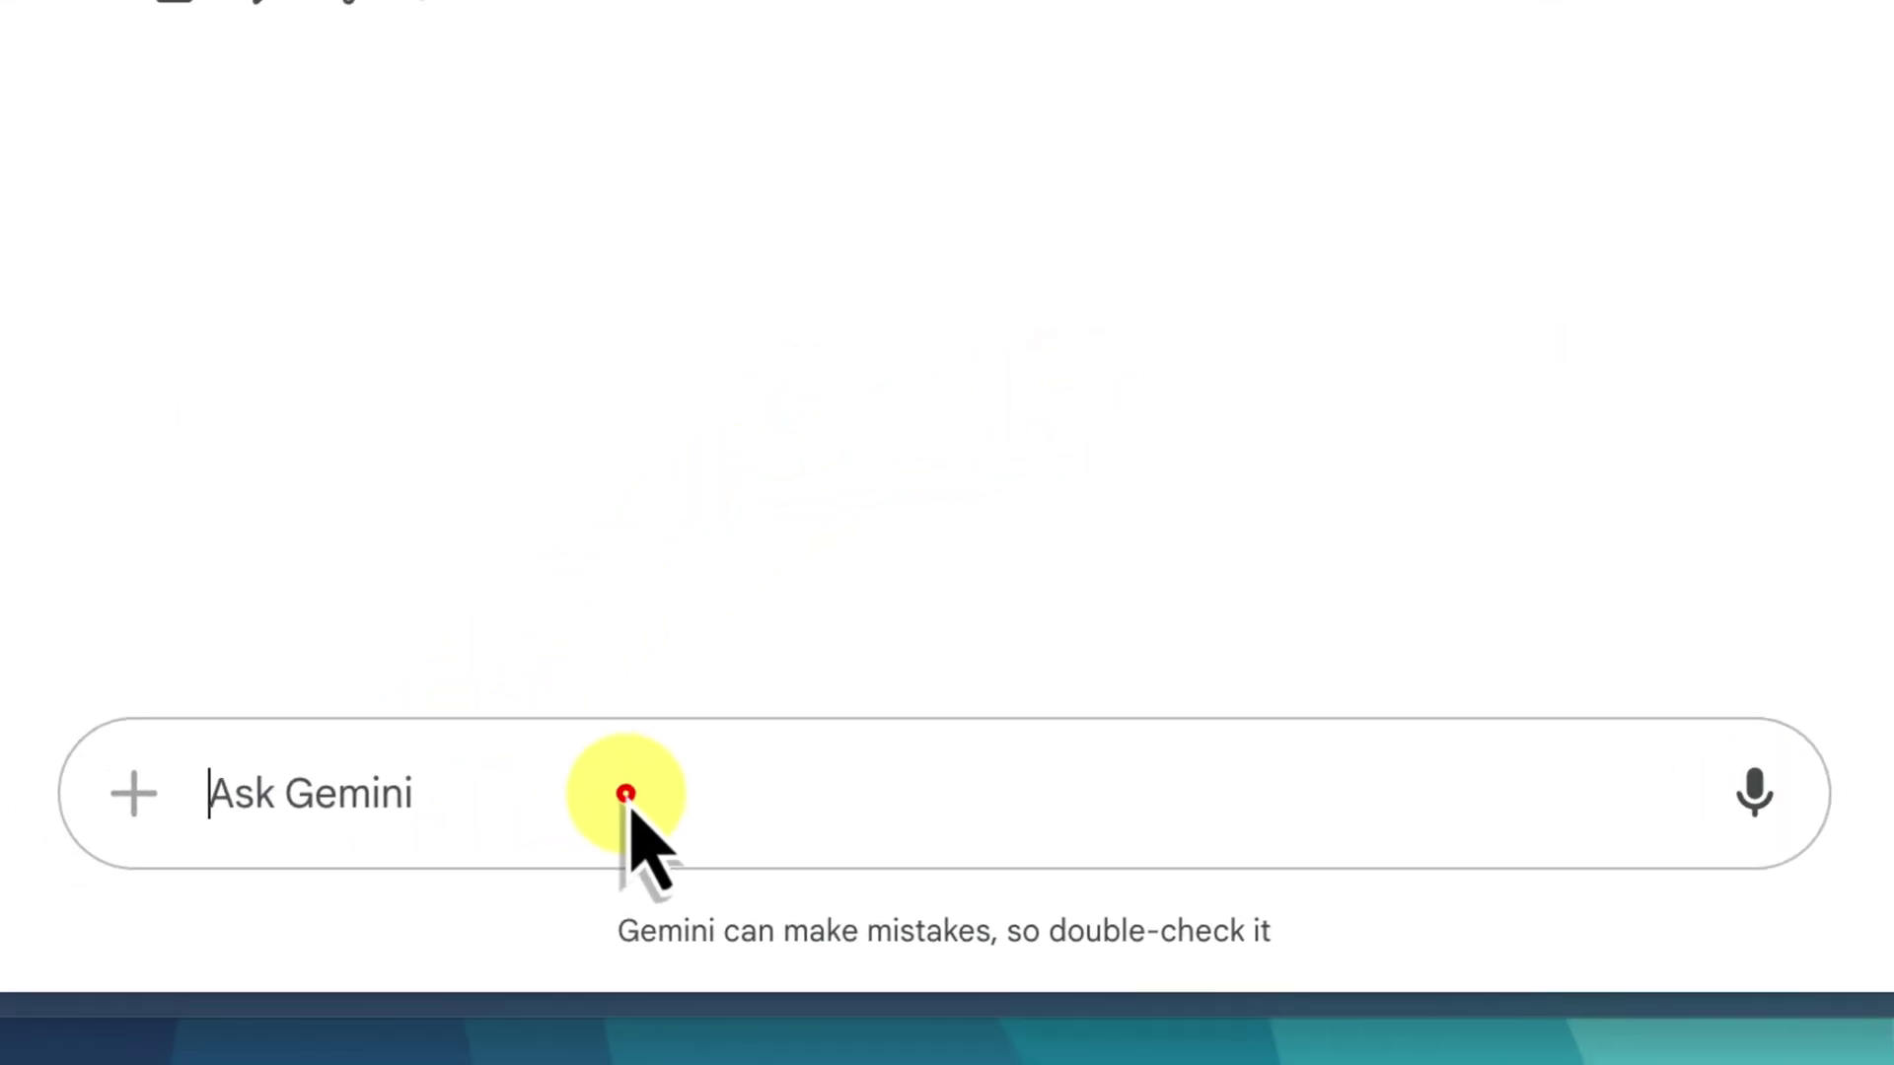
type("do")
key("super+a")
type("Can you make the focus of this research Australia?")
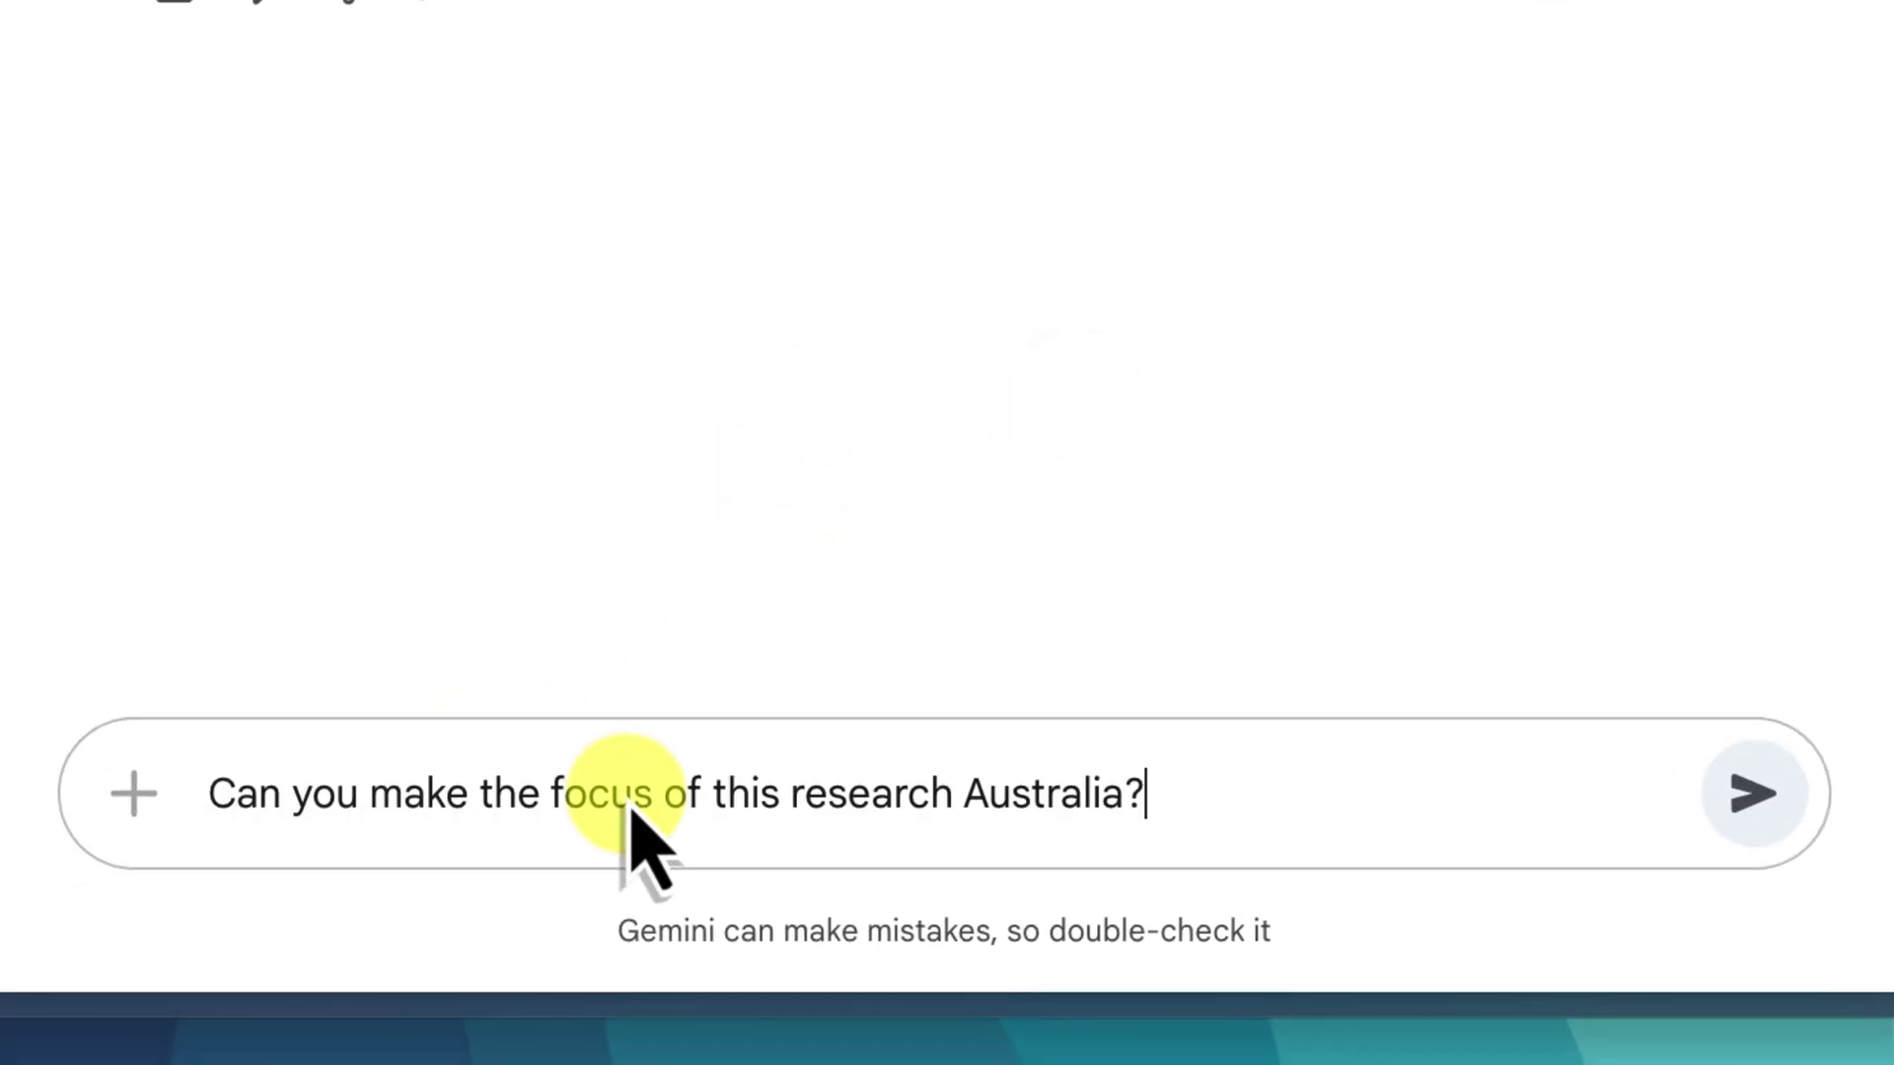
key("Return")
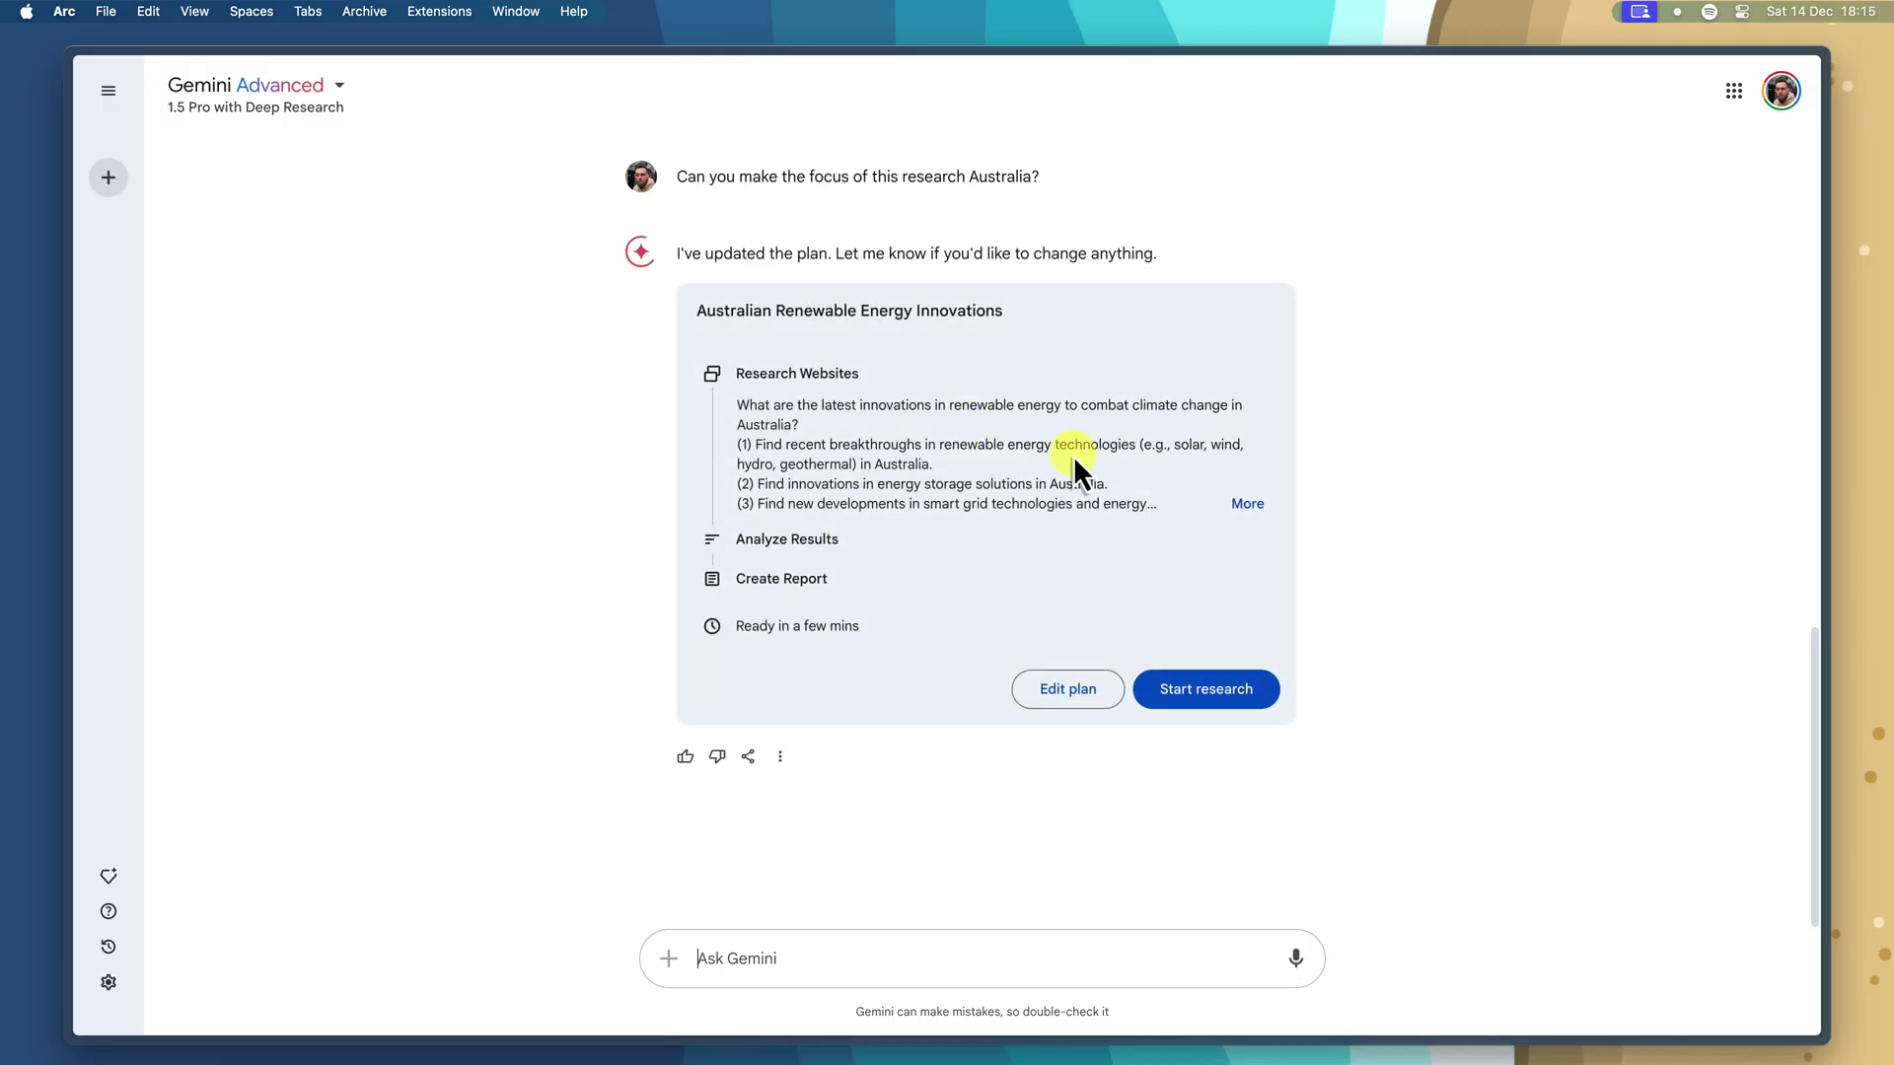
left_click(1247, 504)
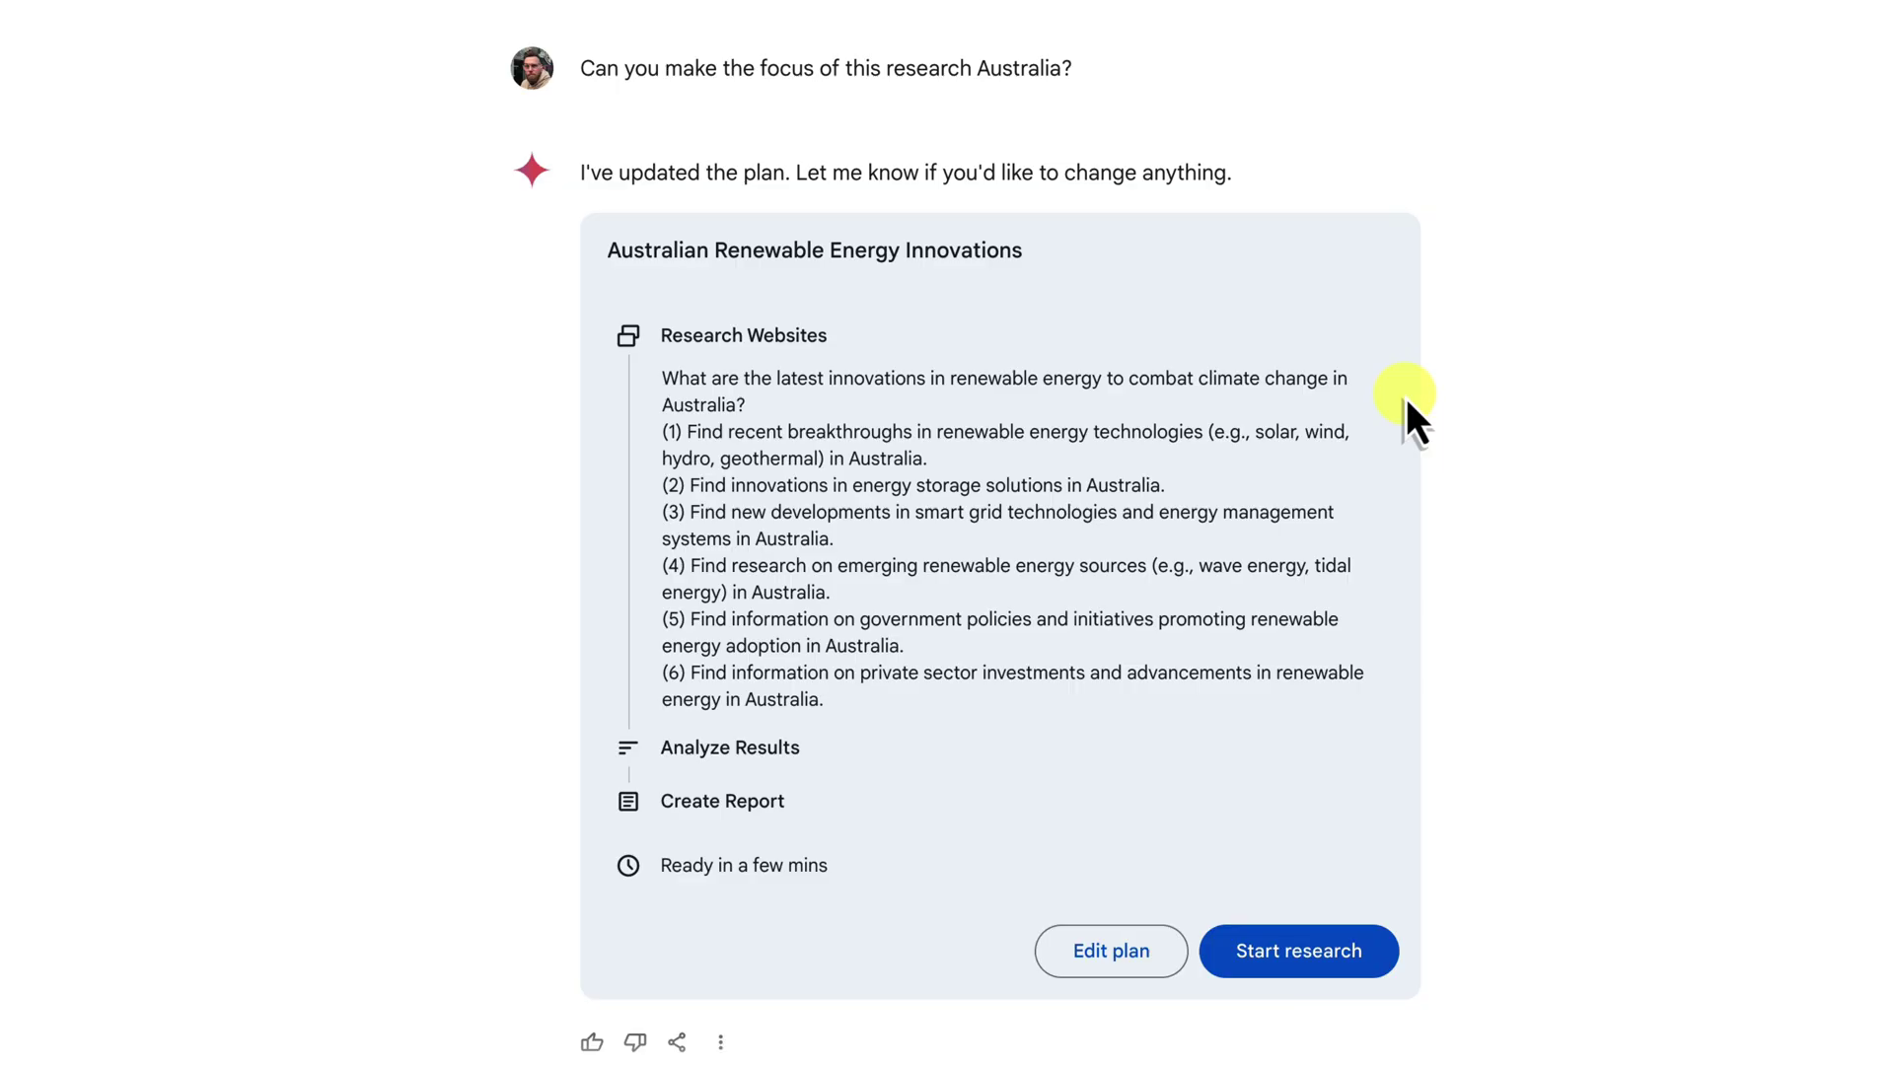
left_click(1312, 957)
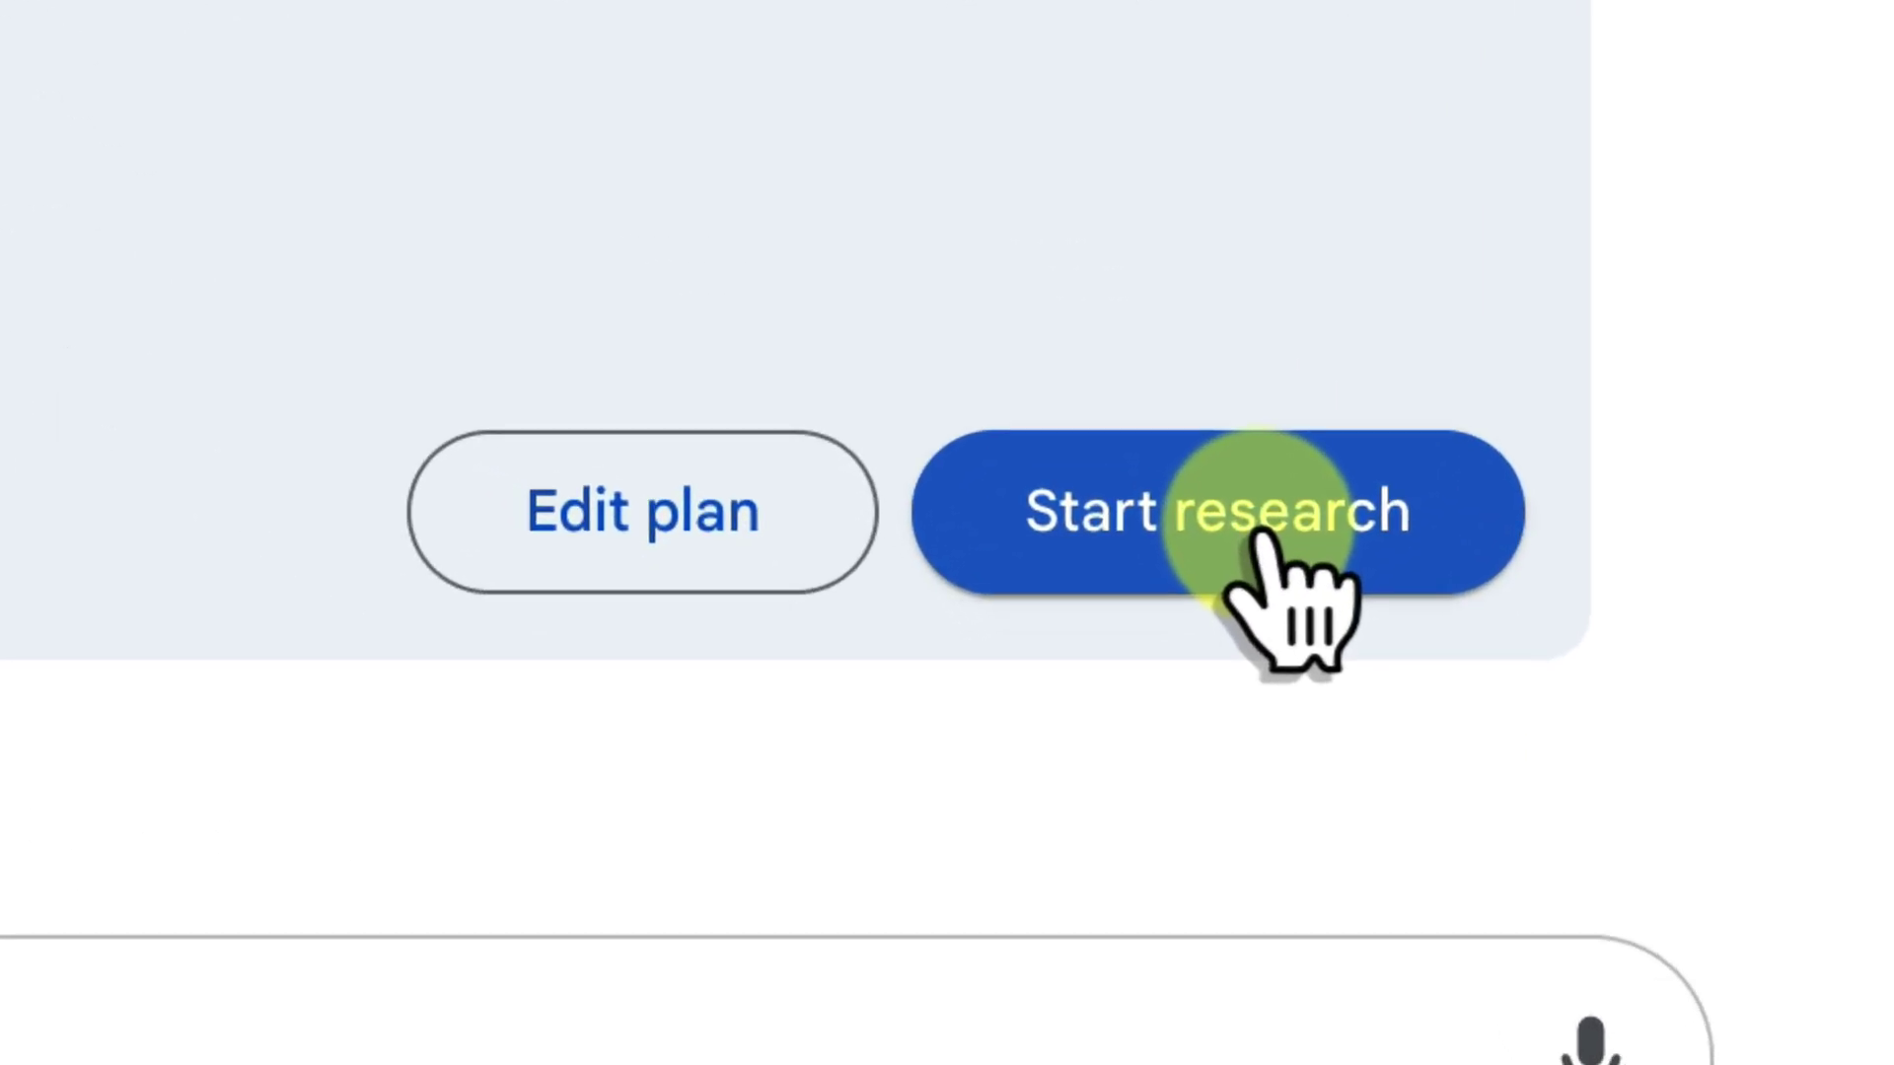
Step: Confirm the start of Deep Research on the Australian renewable energy plan
left_click(1262, 537)
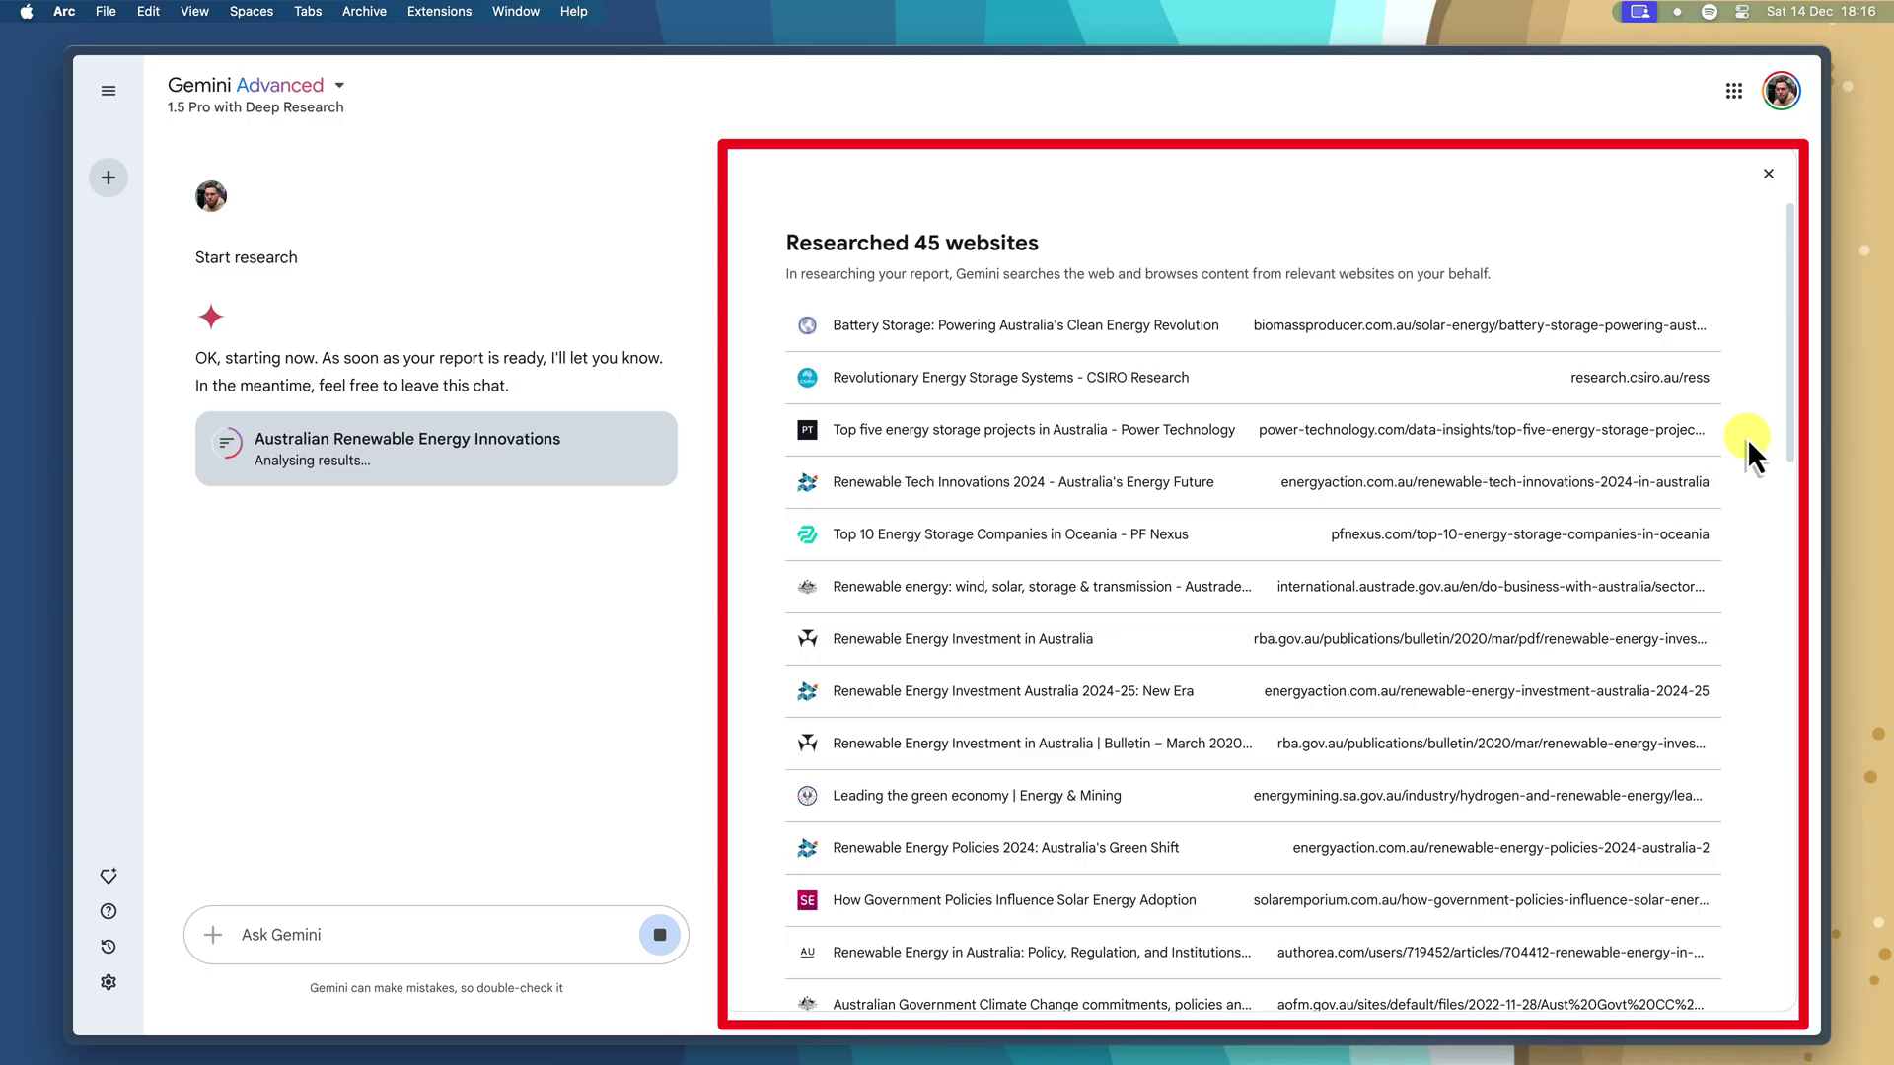
Step: Scroll through the 45 researched websites while the report finishes
left_click_drag(1790, 367, 1790, 268)
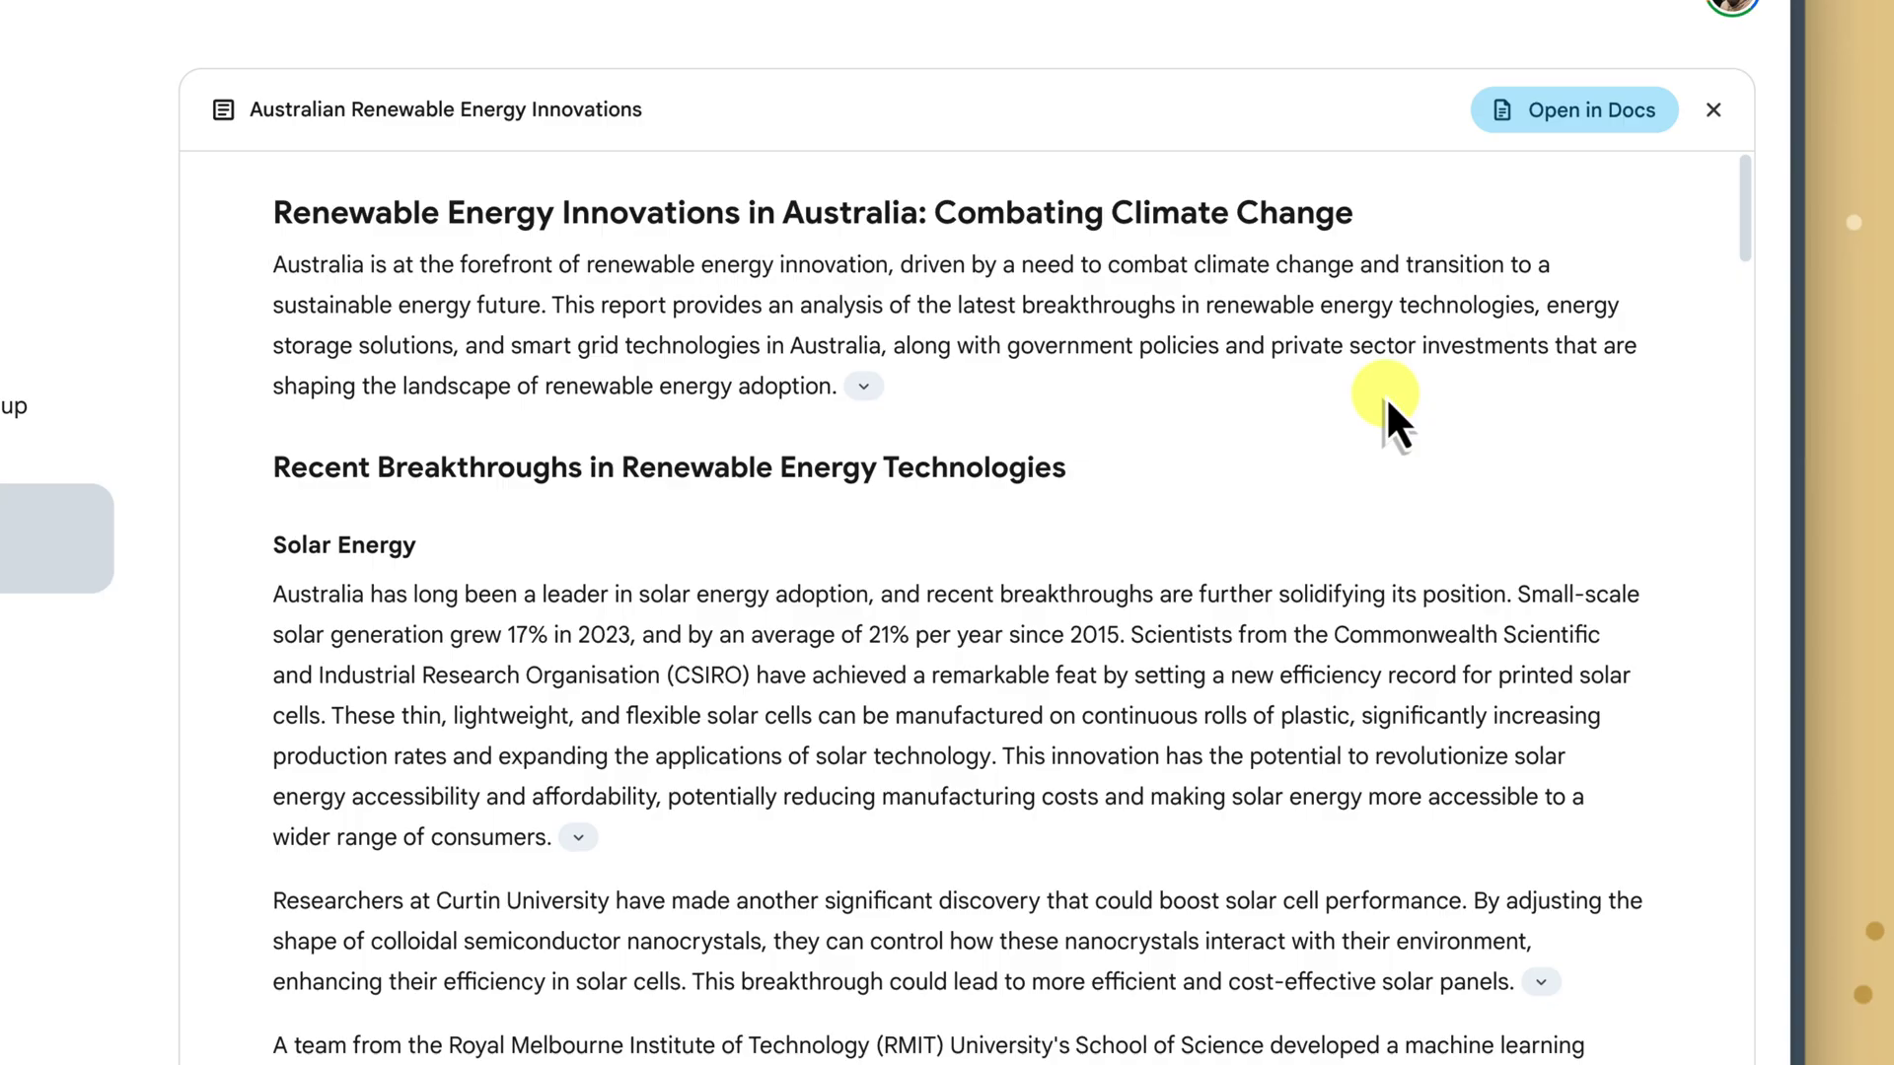
mouse_move(1771, 145)
left_mouse_down()
mouse_move(1807, 330)
mouse_move(1795, 473)
mouse_move(1827, 574)
mouse_move(1805, 558)
mouse_move(1769, 304)
mouse_move(1769, 113)
left_mouse_up()
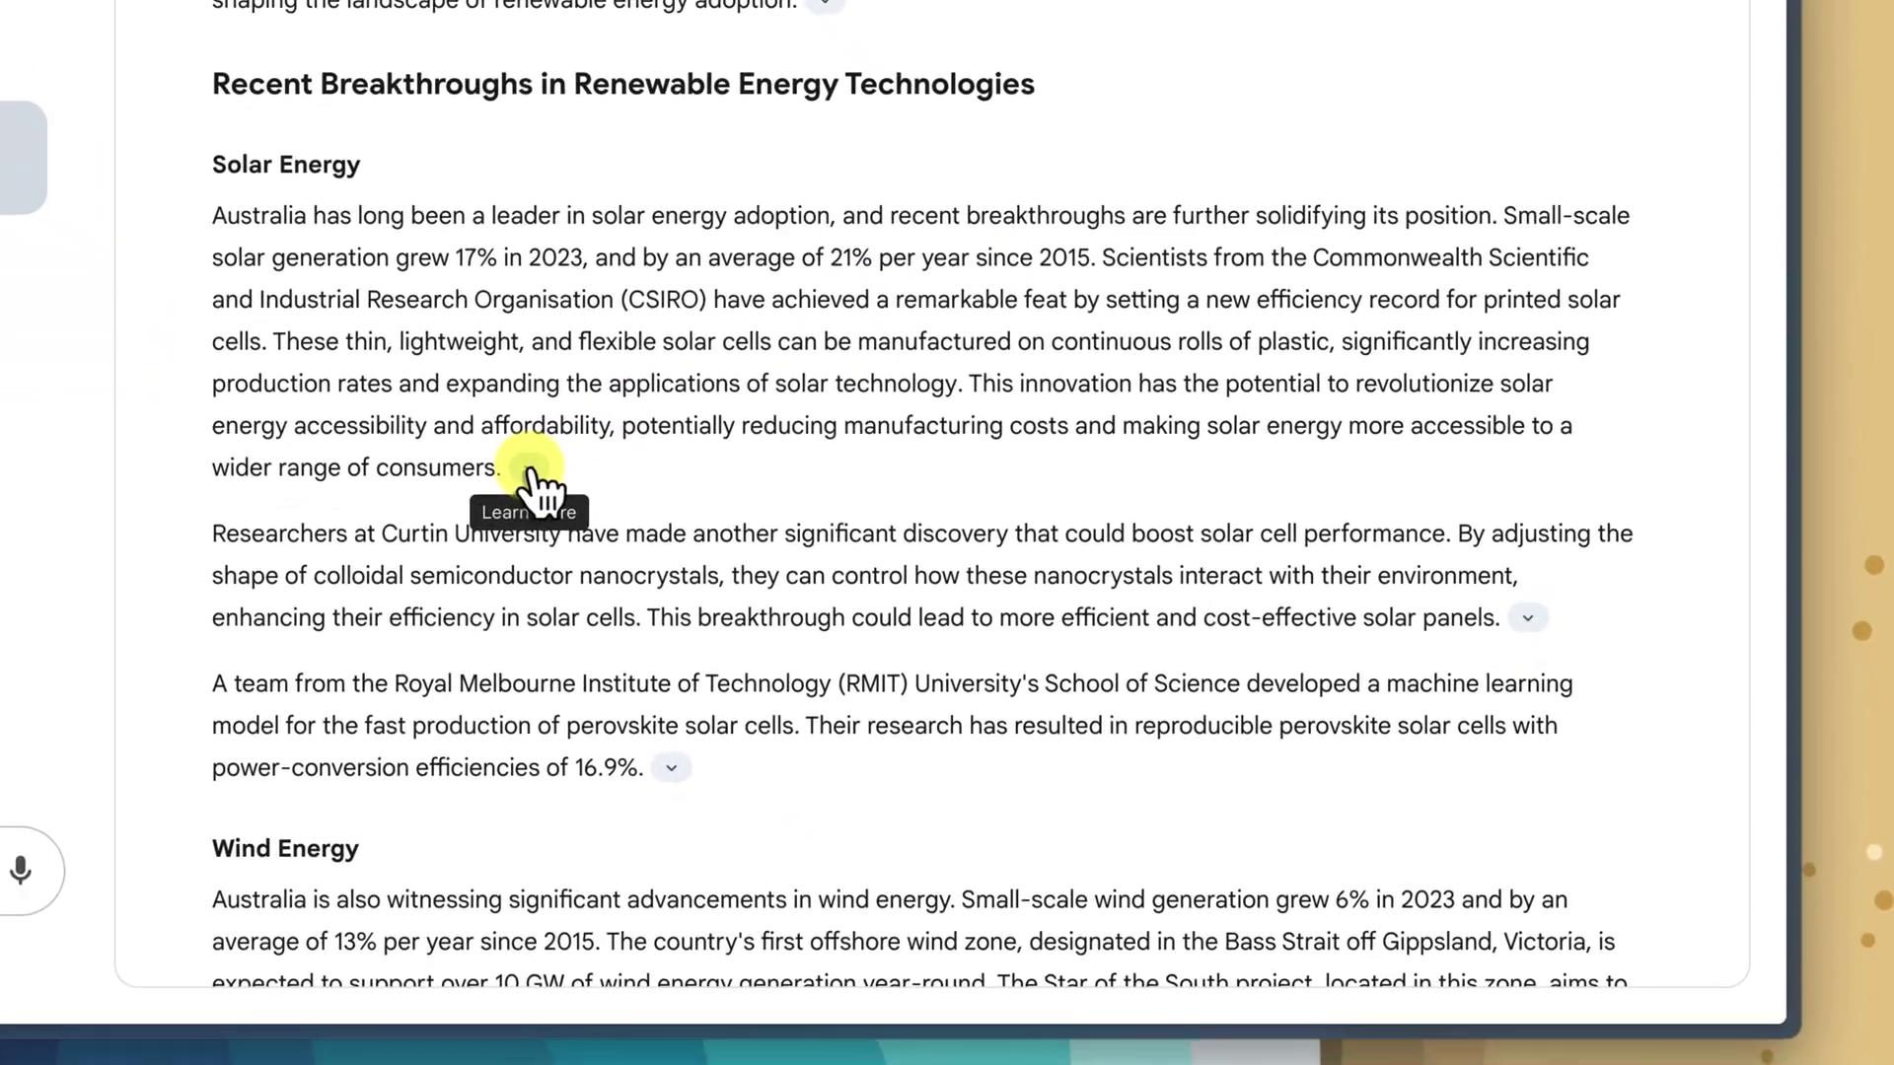
left_click(842, 642)
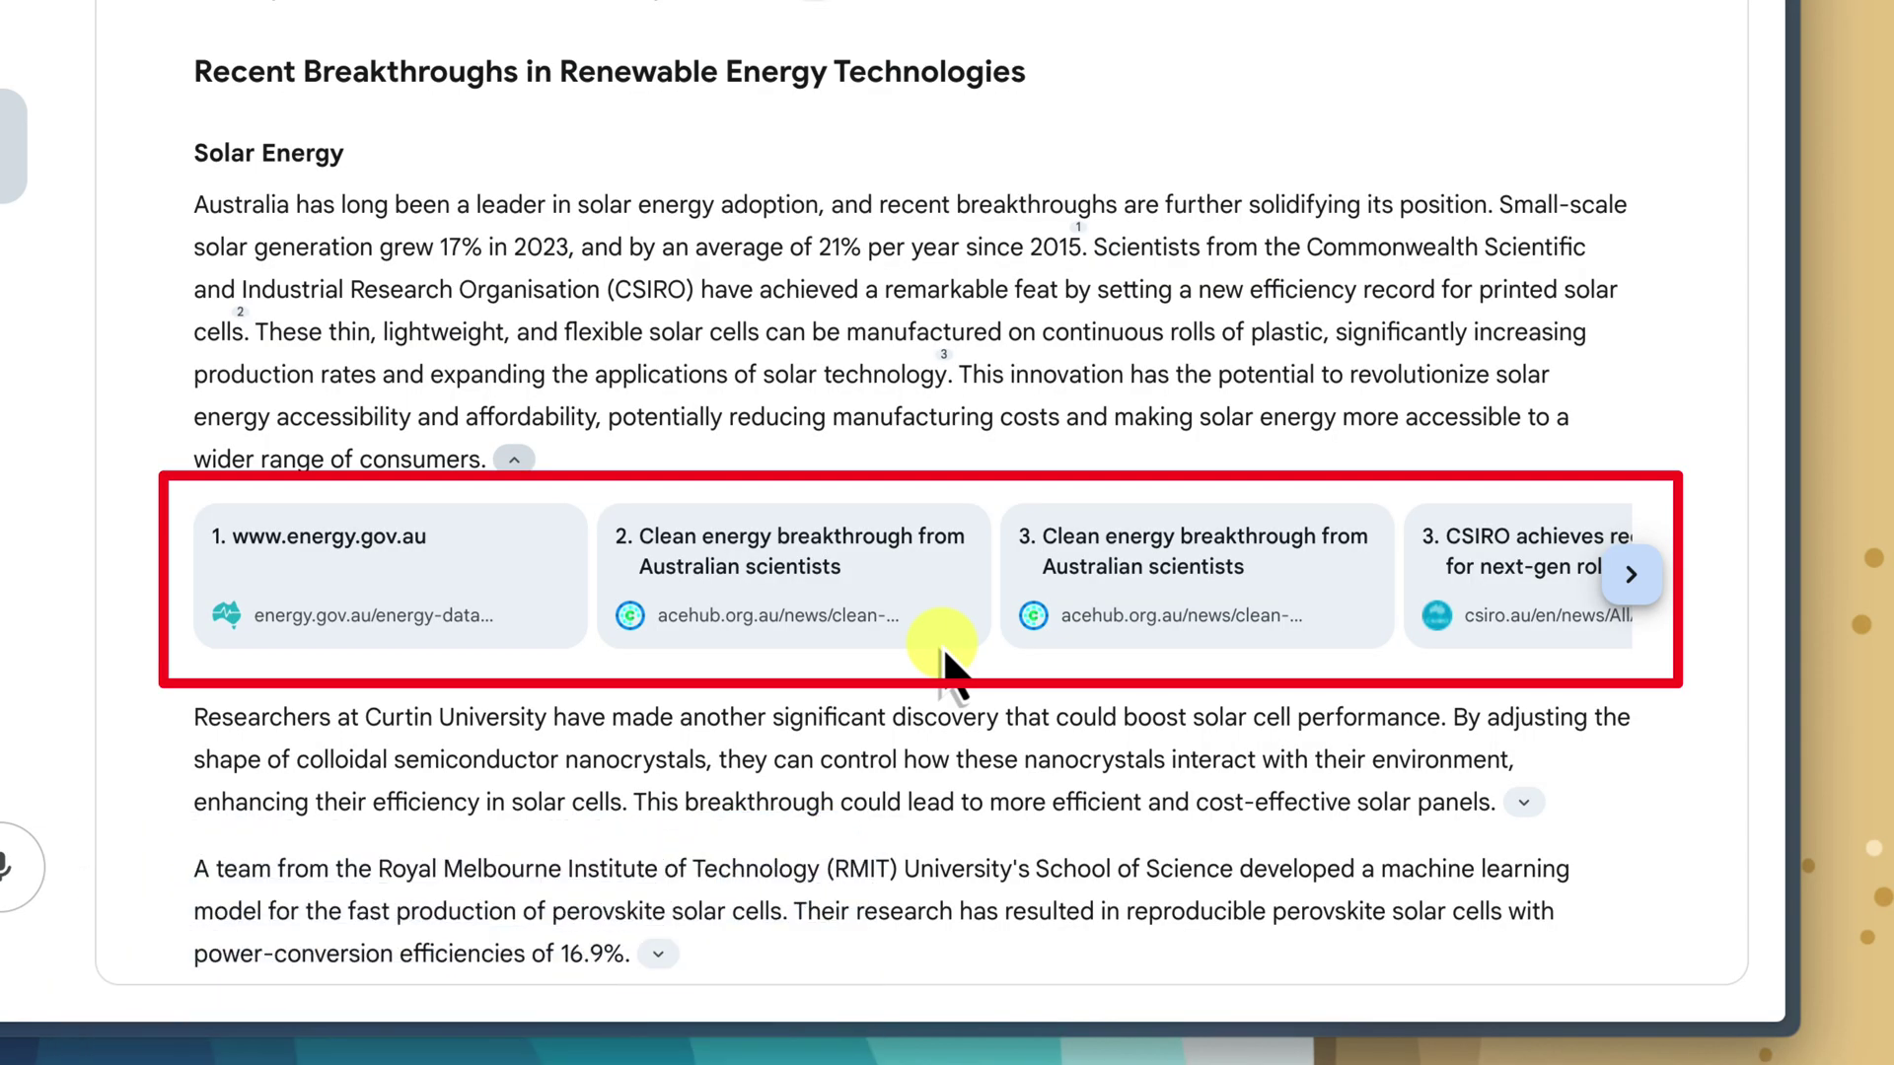
left_click(510, 462)
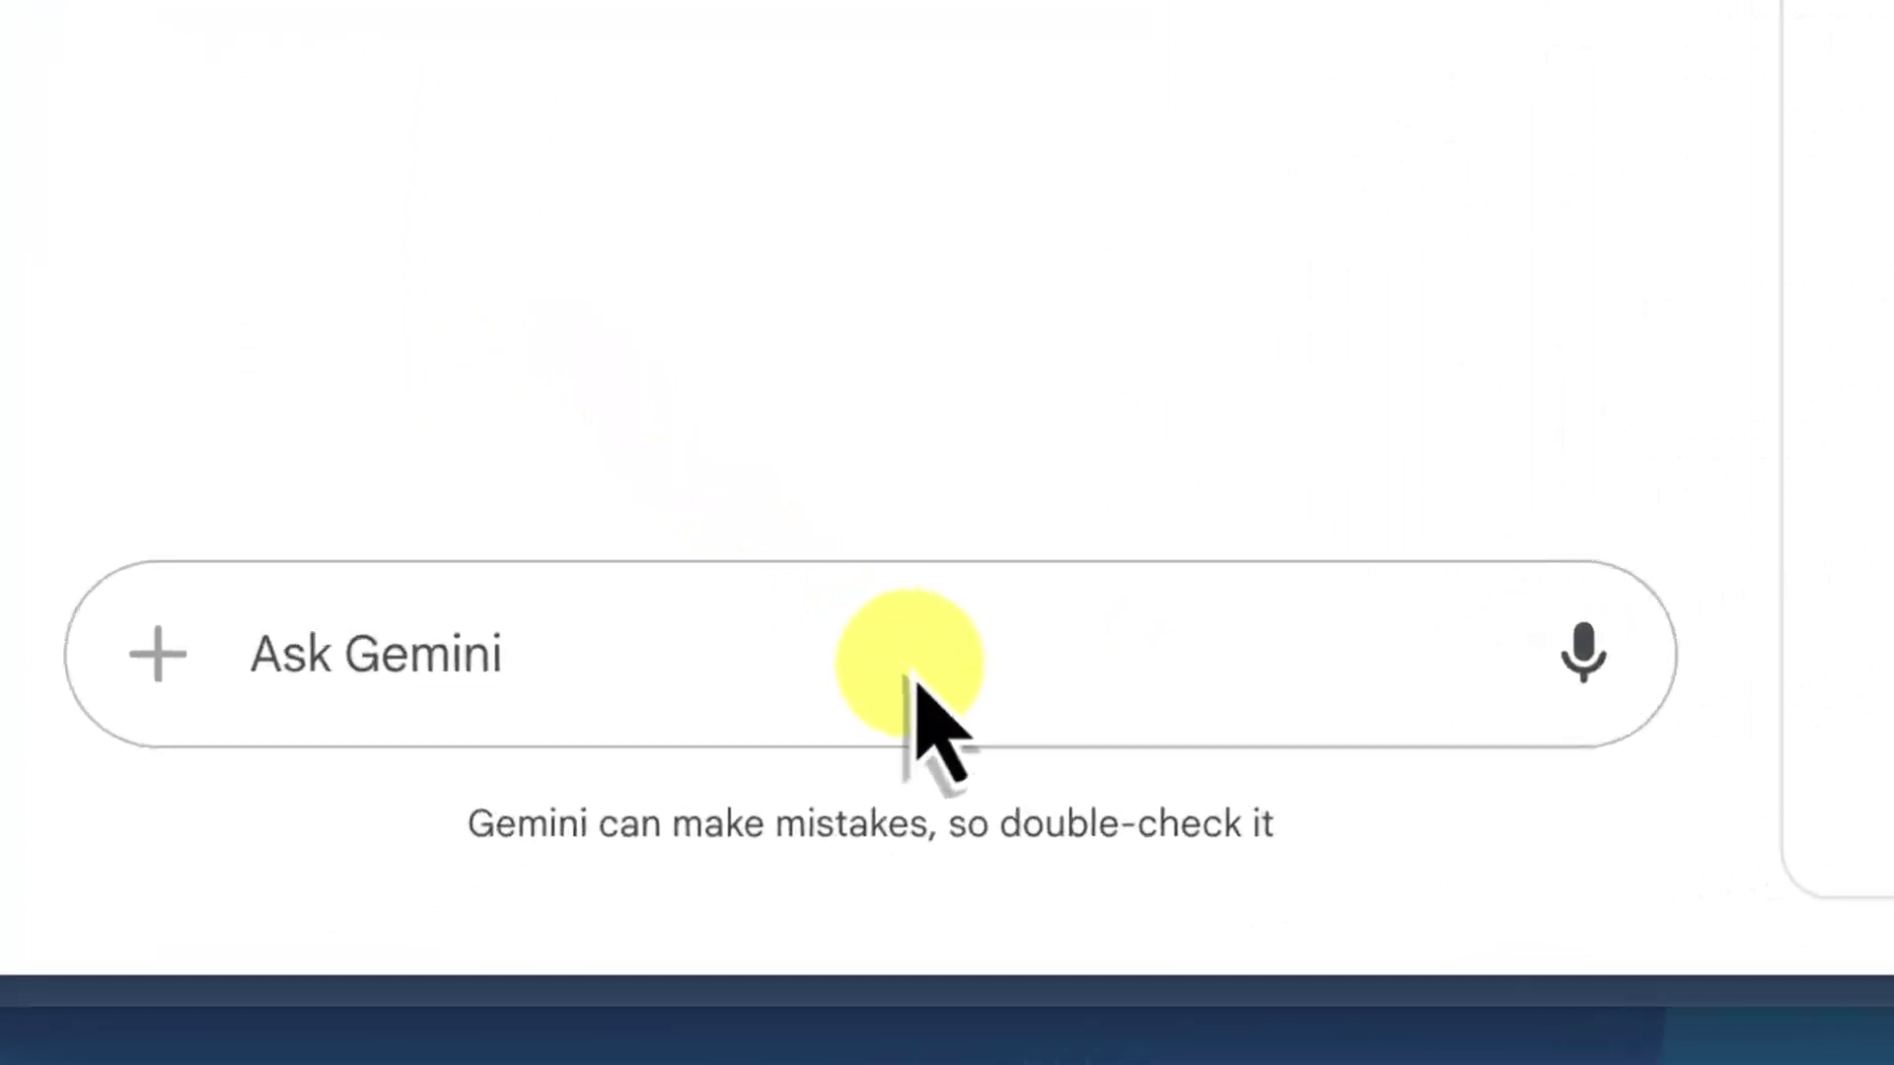
Step: Send a follow-up asking for more on the technologies' environmental impact
left_click(1000, 621)
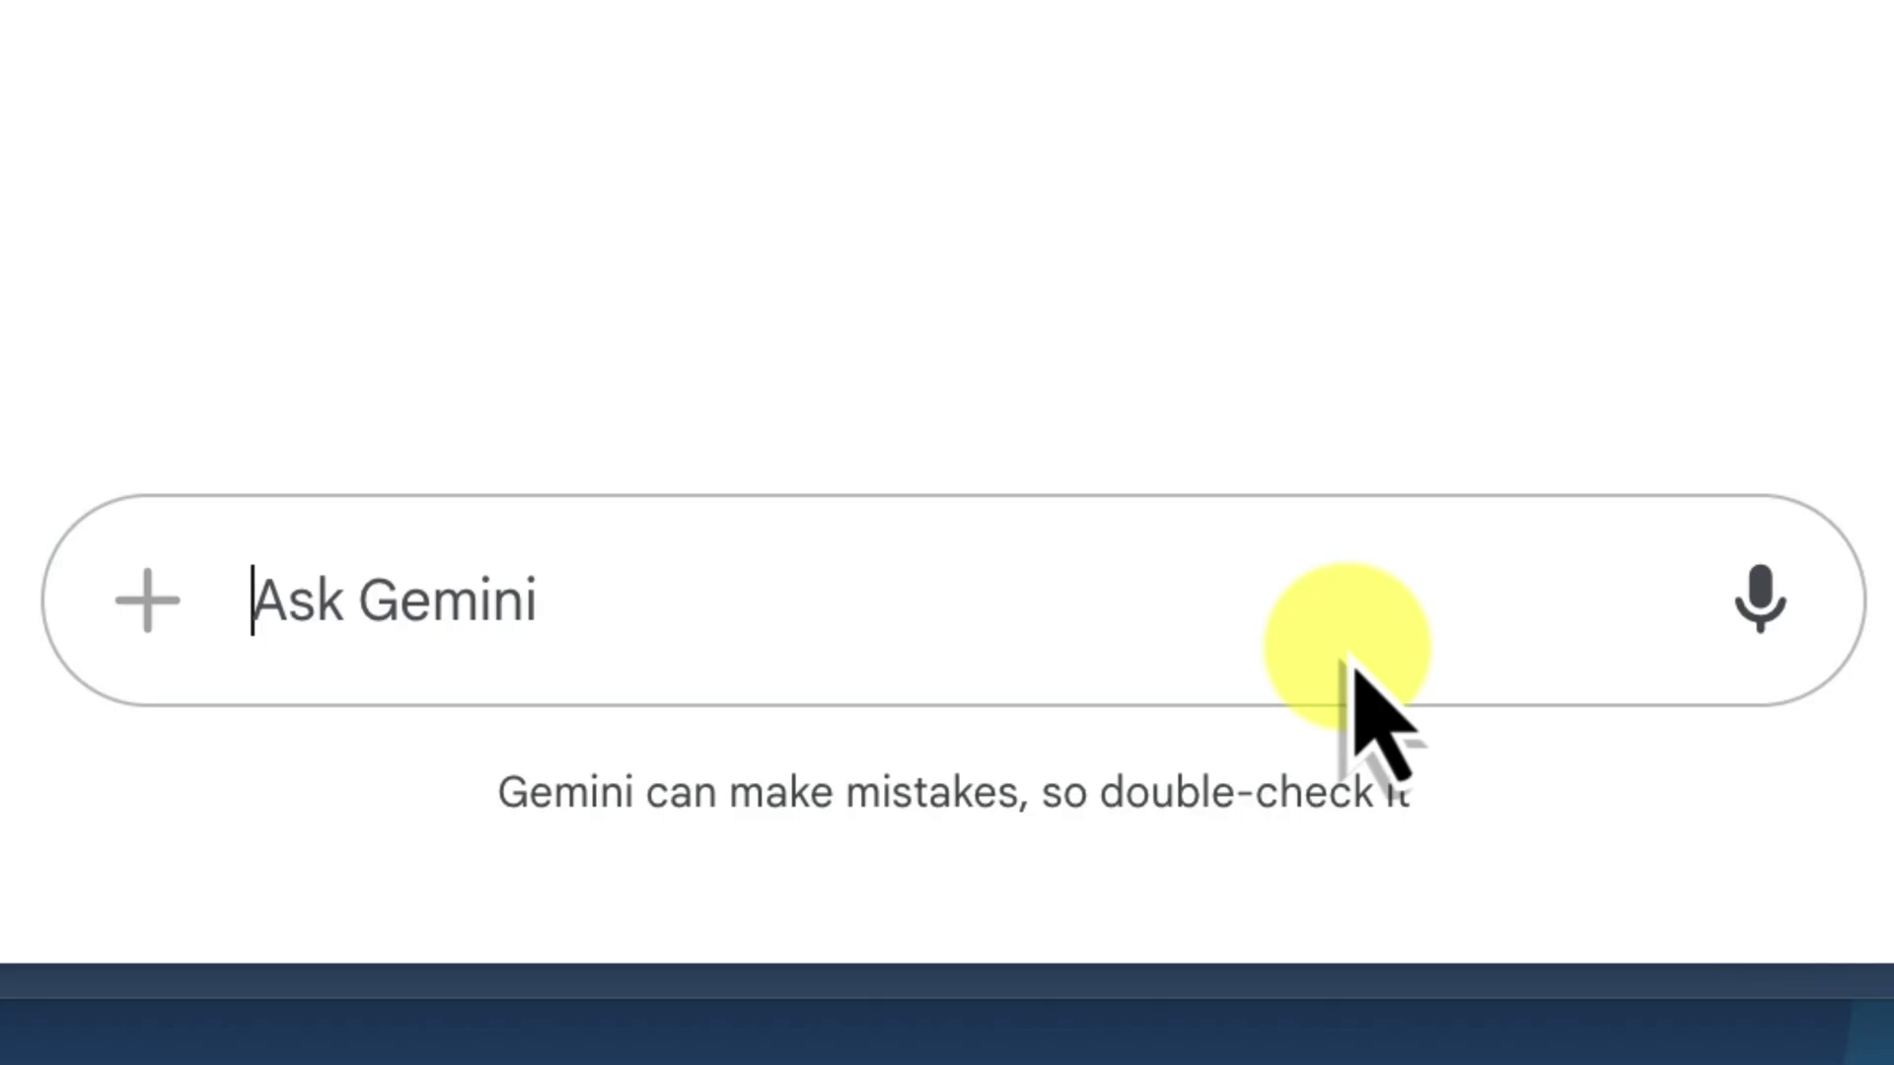
type("d0")
key("BackSpace")
key("BackSpace")
type("Can you add more information about the impact of this technology on the environment?")
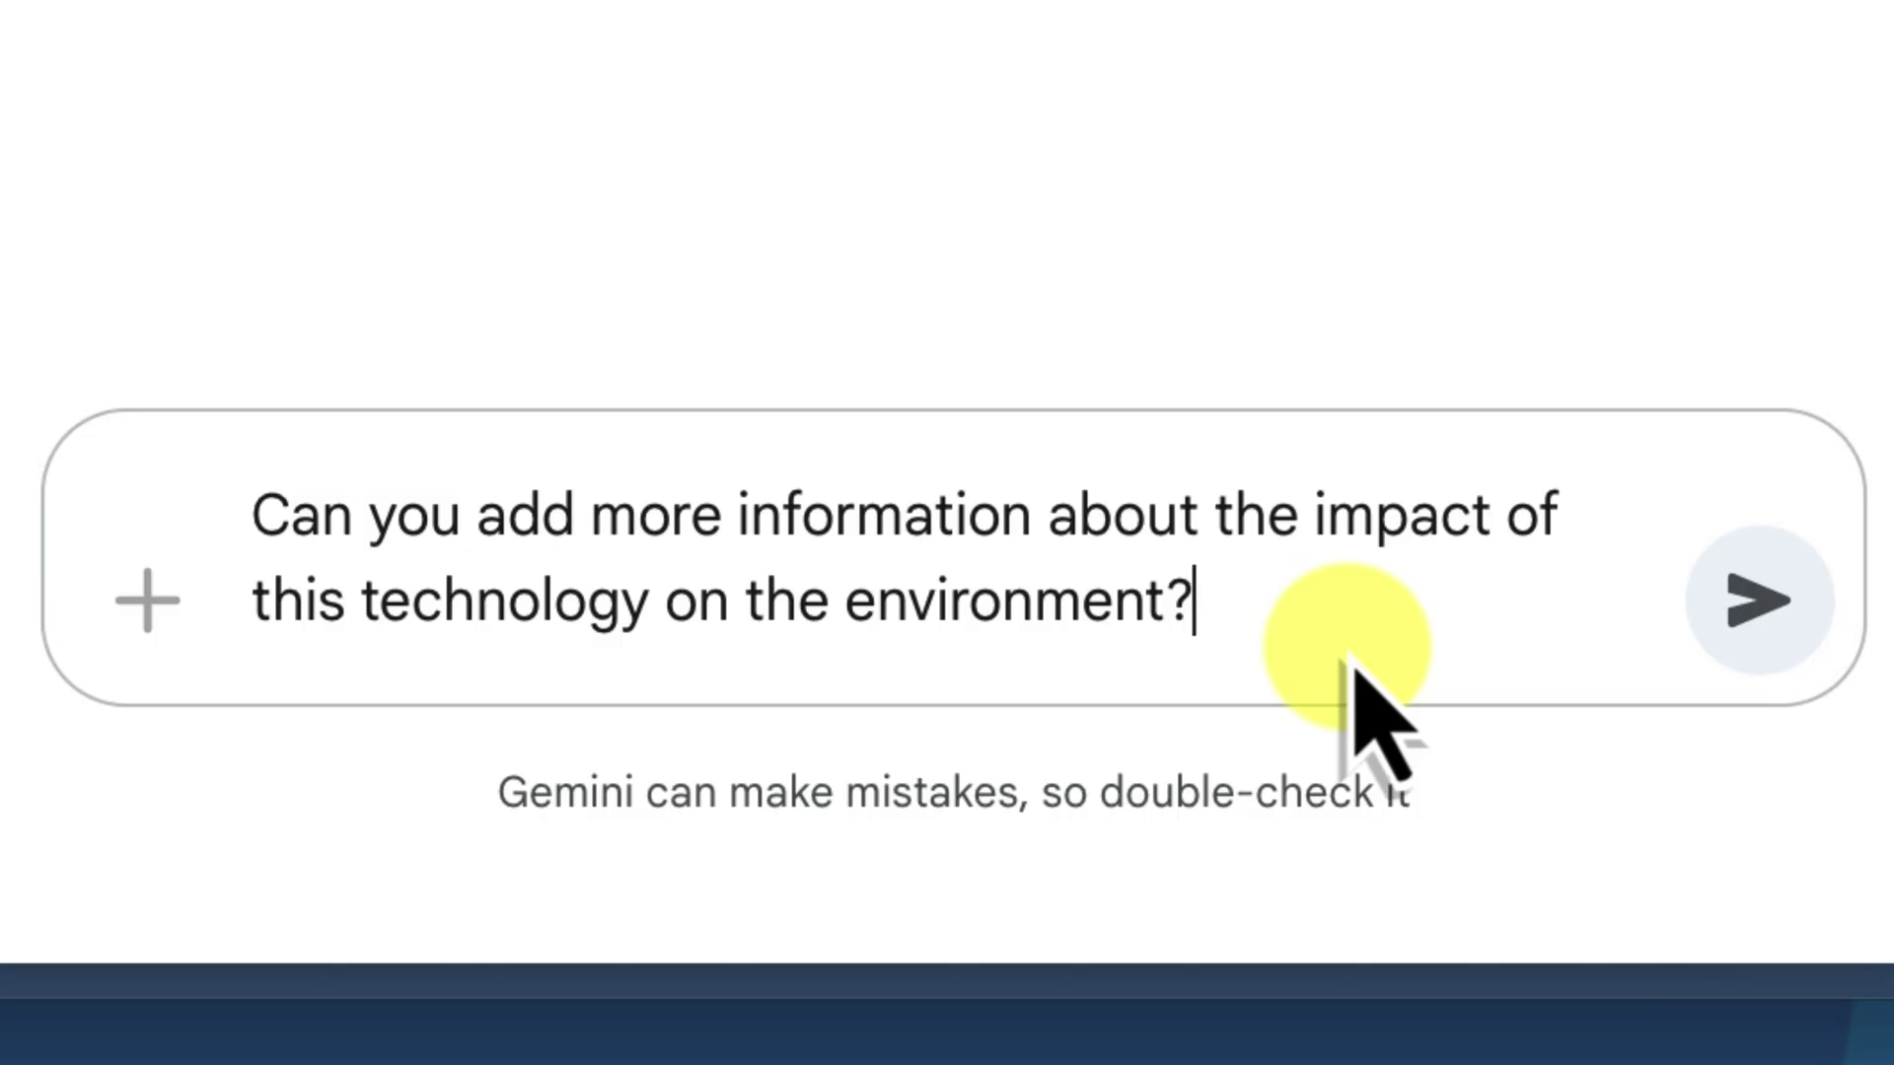
key("Return")
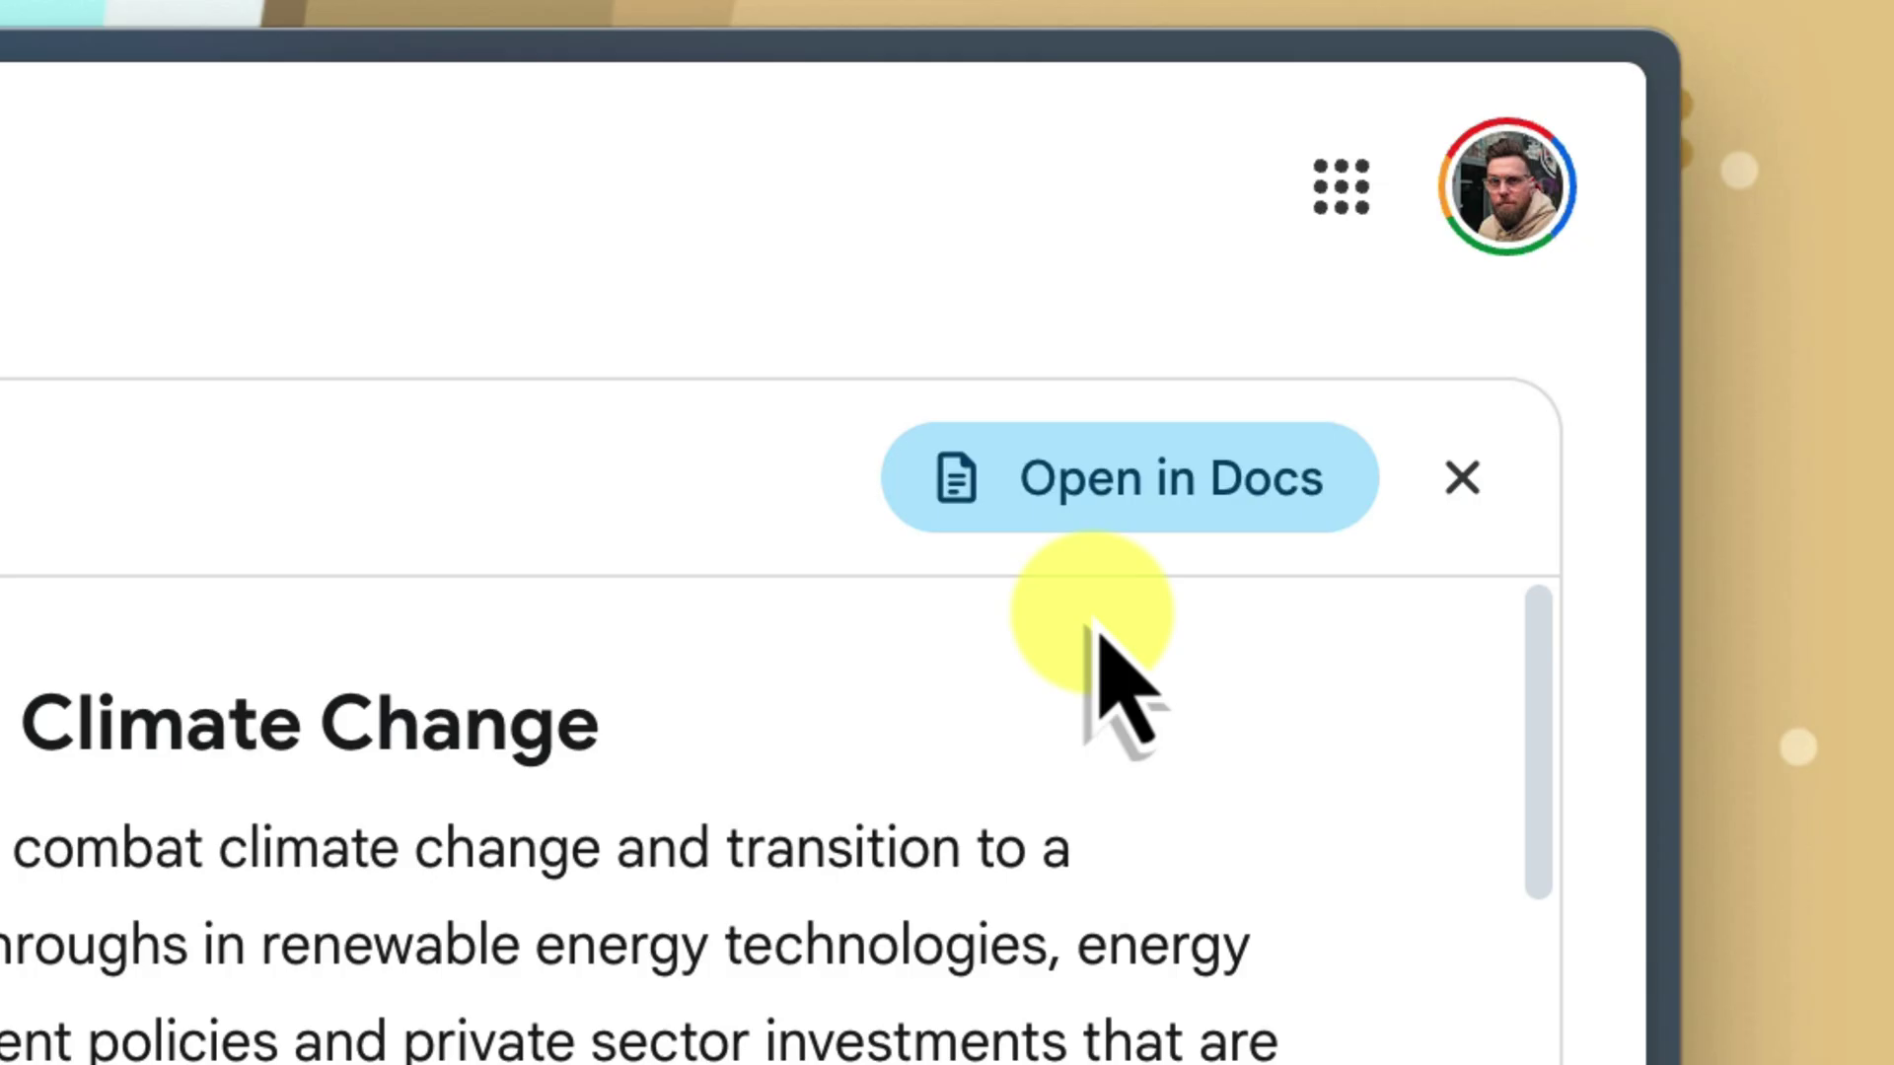
Step: Export the report to Google Docs and open the new document
left_click(1177, 483)
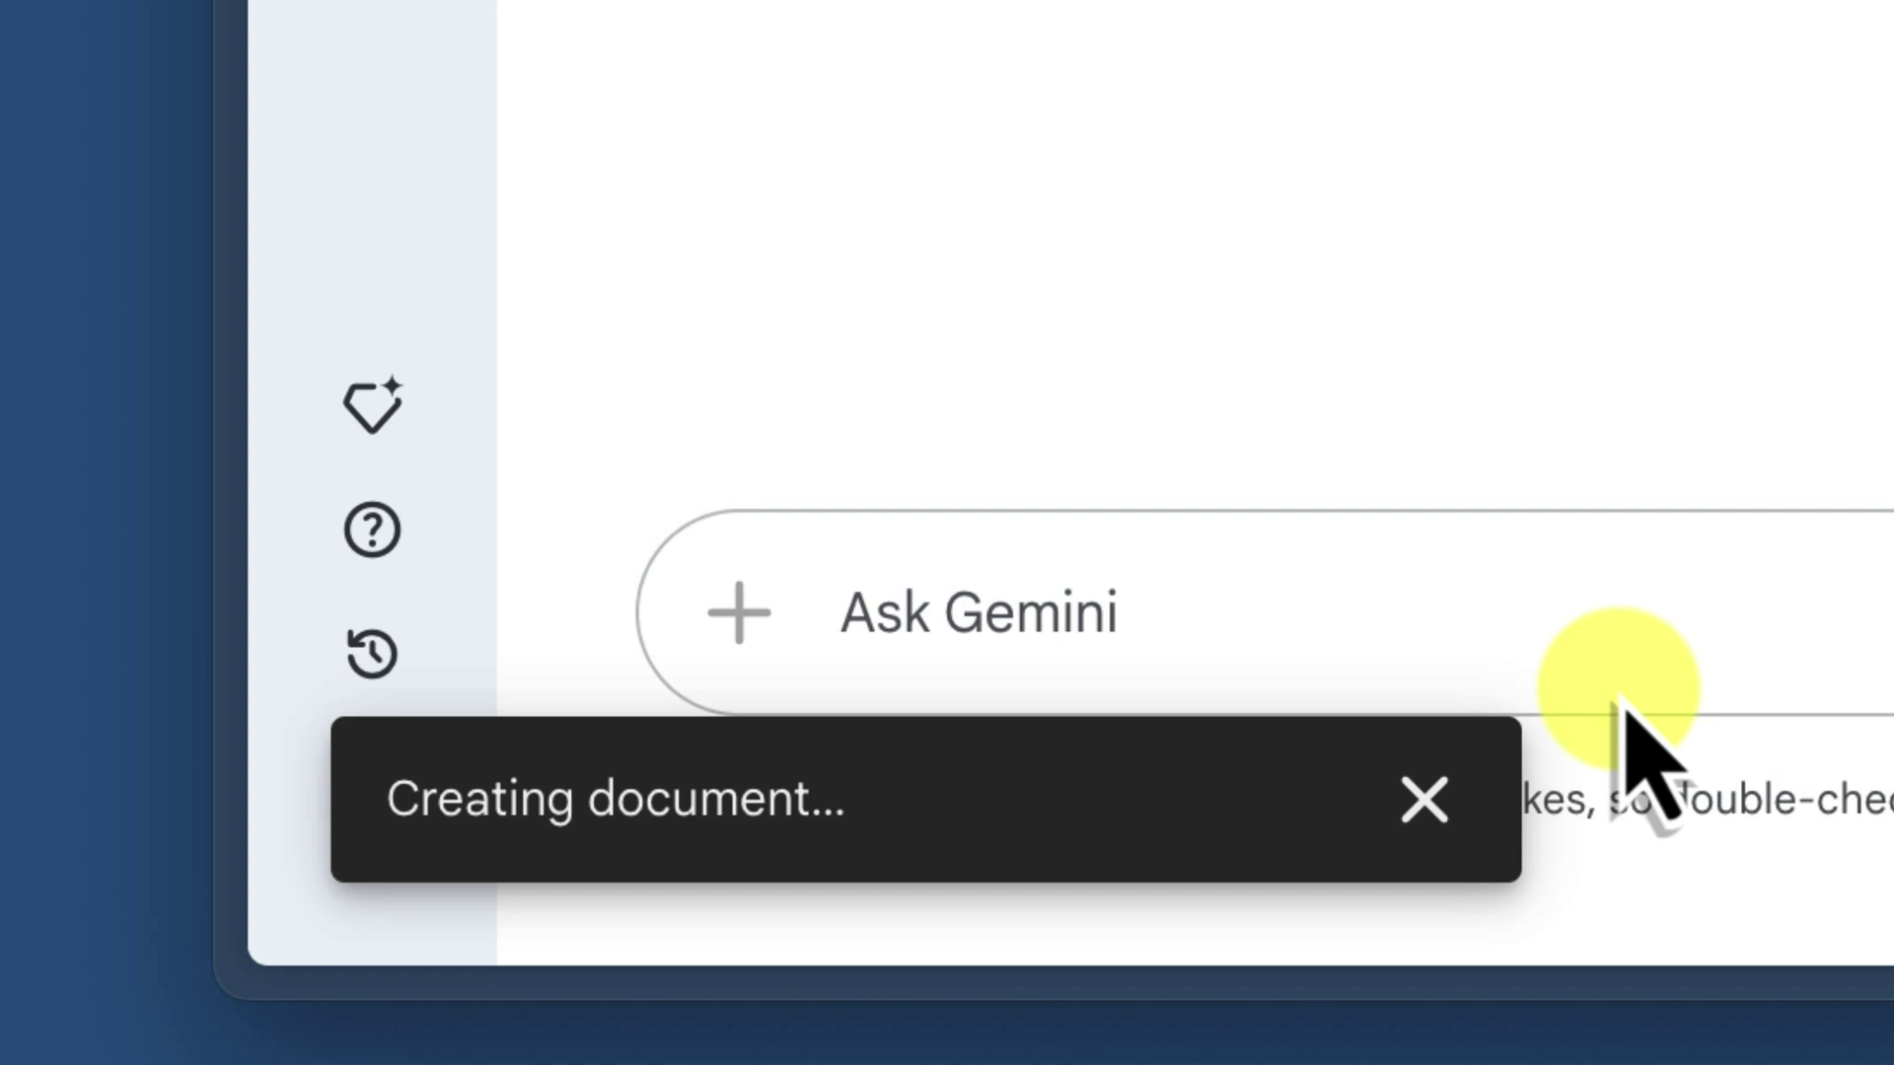
left_click(1180, 828)
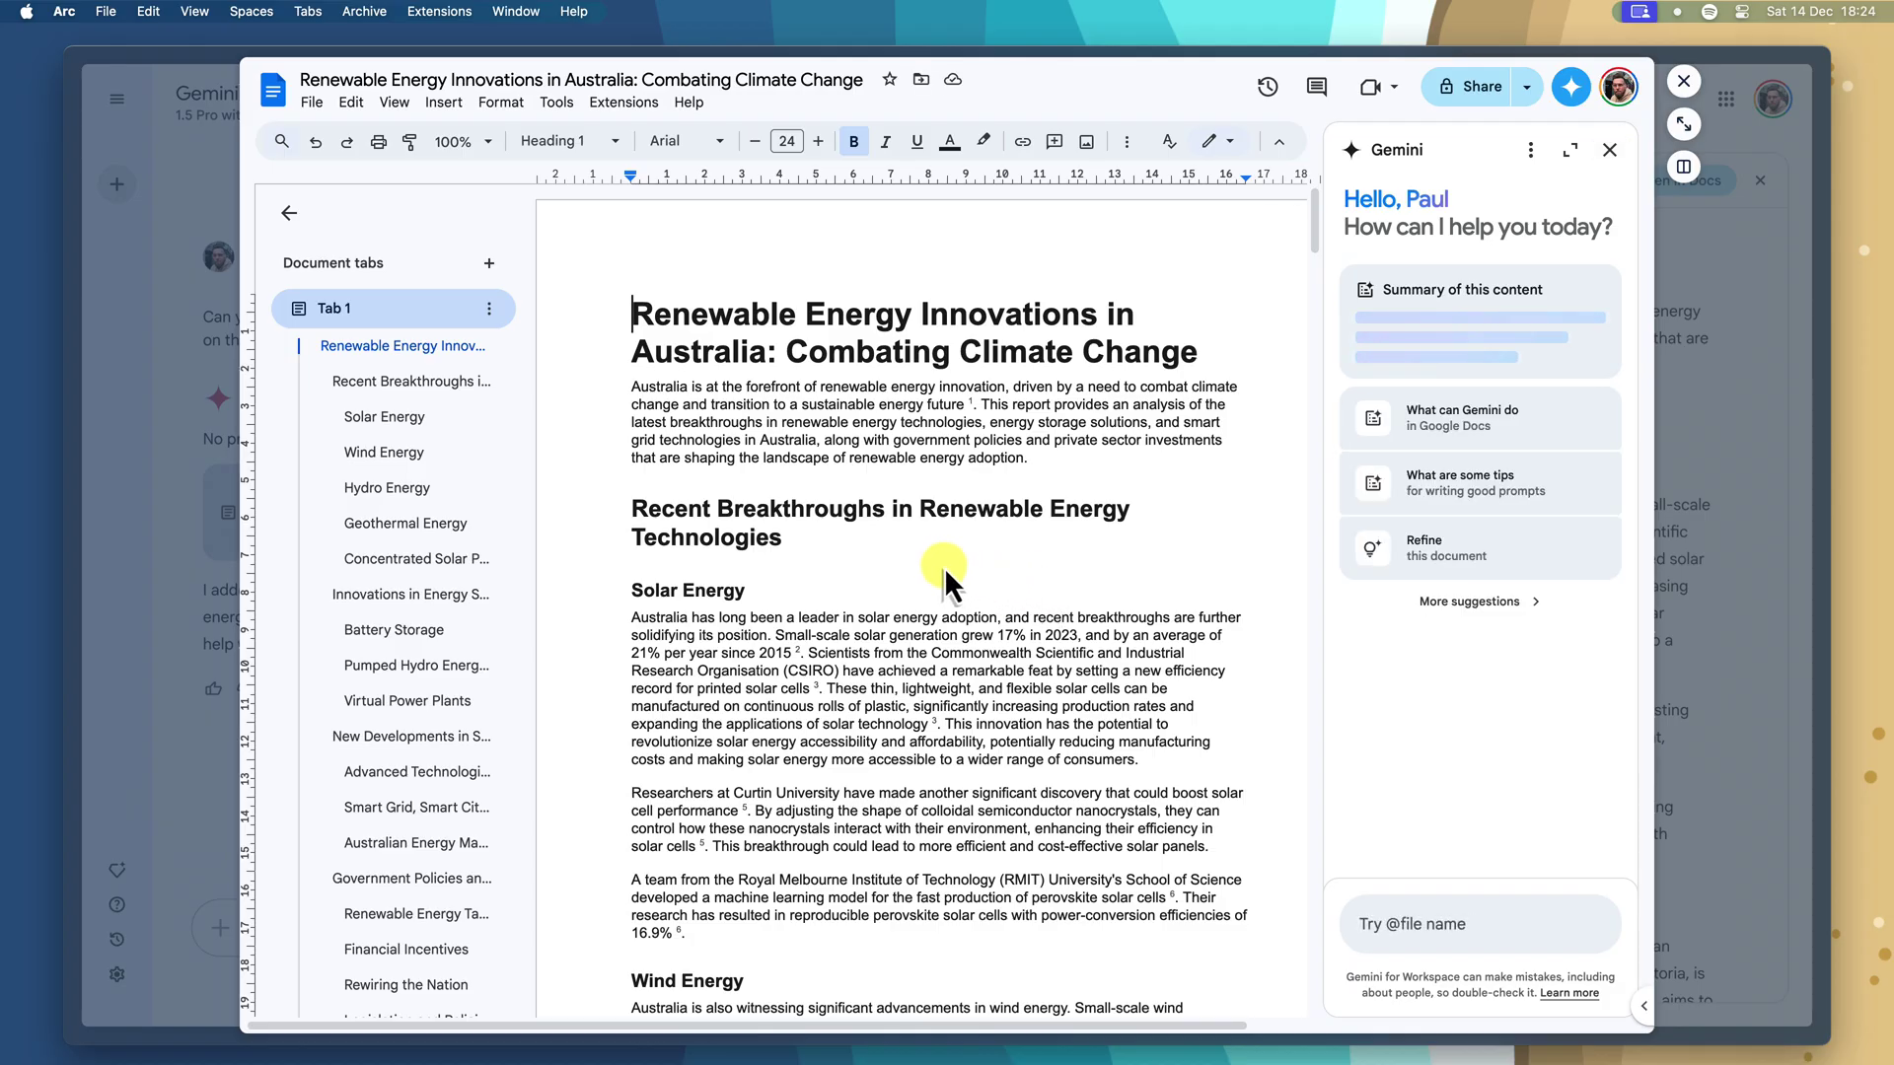
Step: Scroll the document outline and jump to the Works cited section
scroll(483, 621, "down", 5)
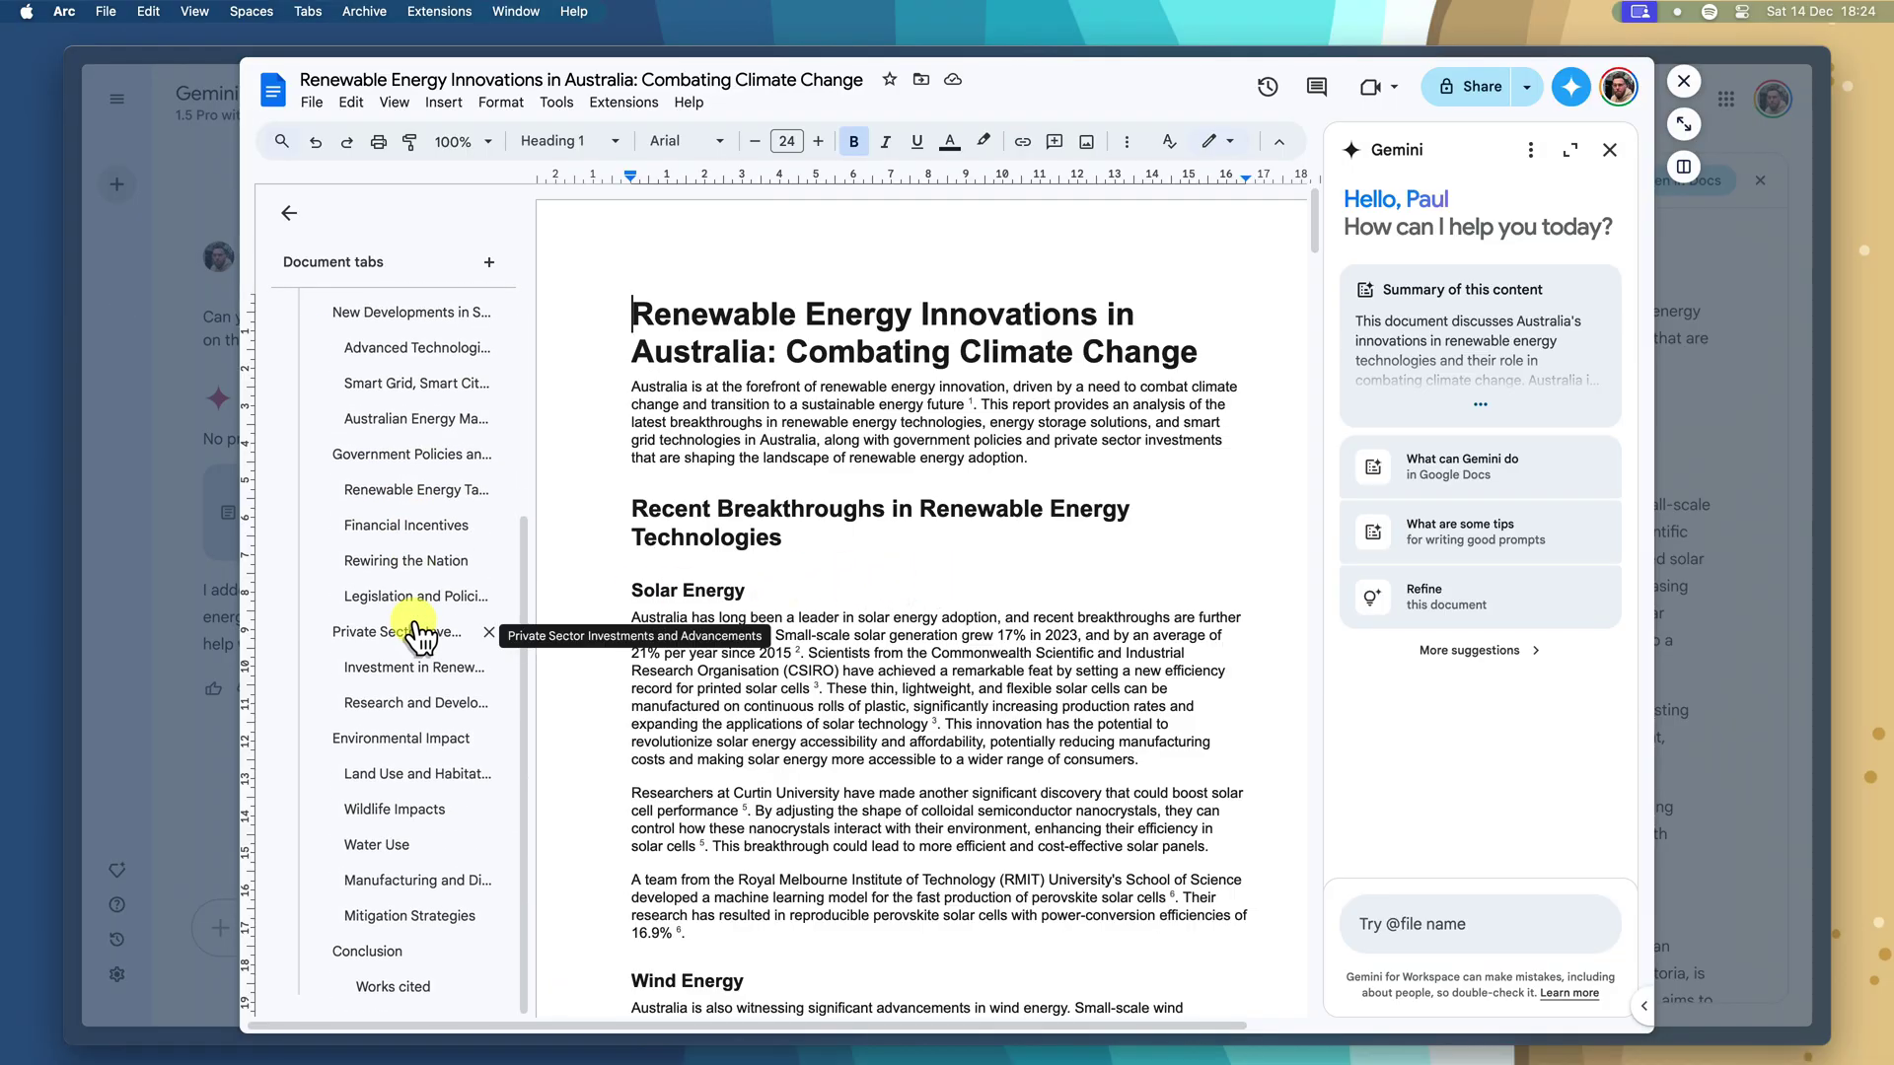
left_click(421, 998)
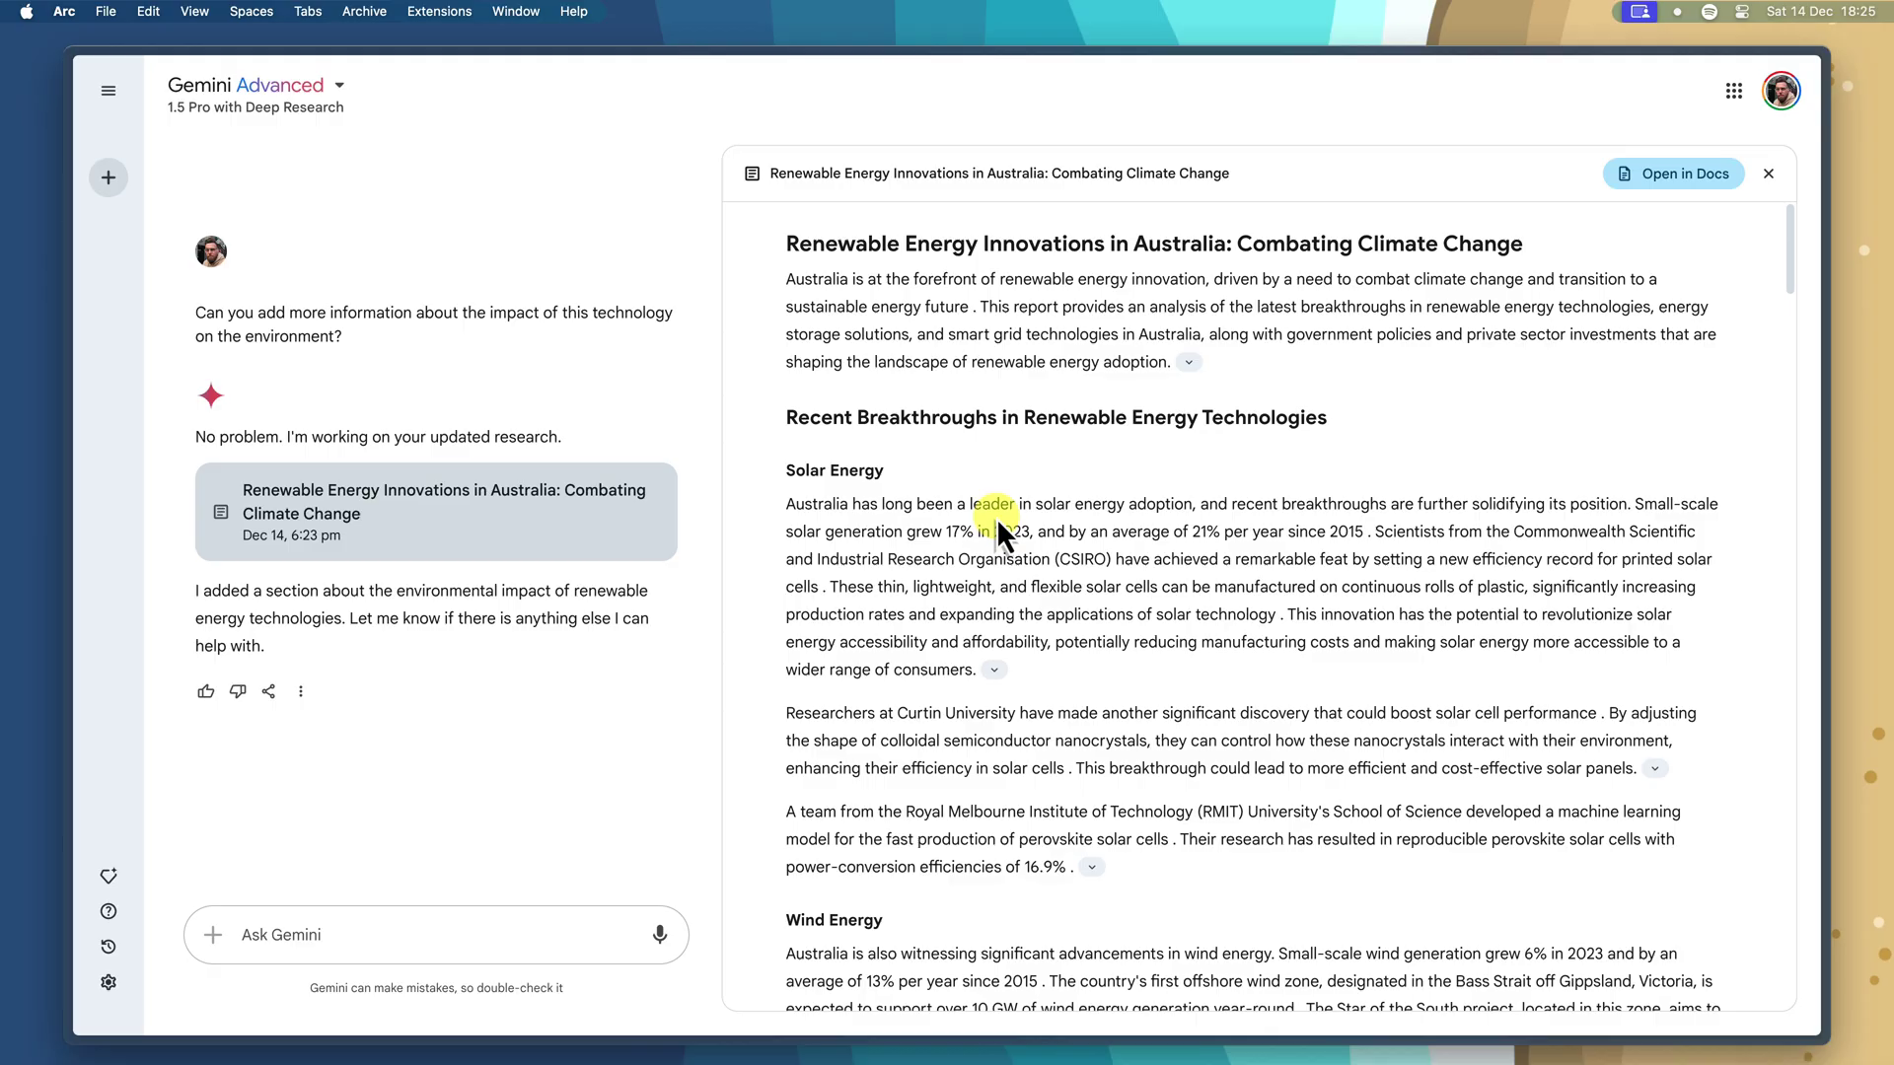
Step: Move to the adjacent empty desktop space with Ctrl+Right, leaving the Gemini window behind
key("ctrl+Right")
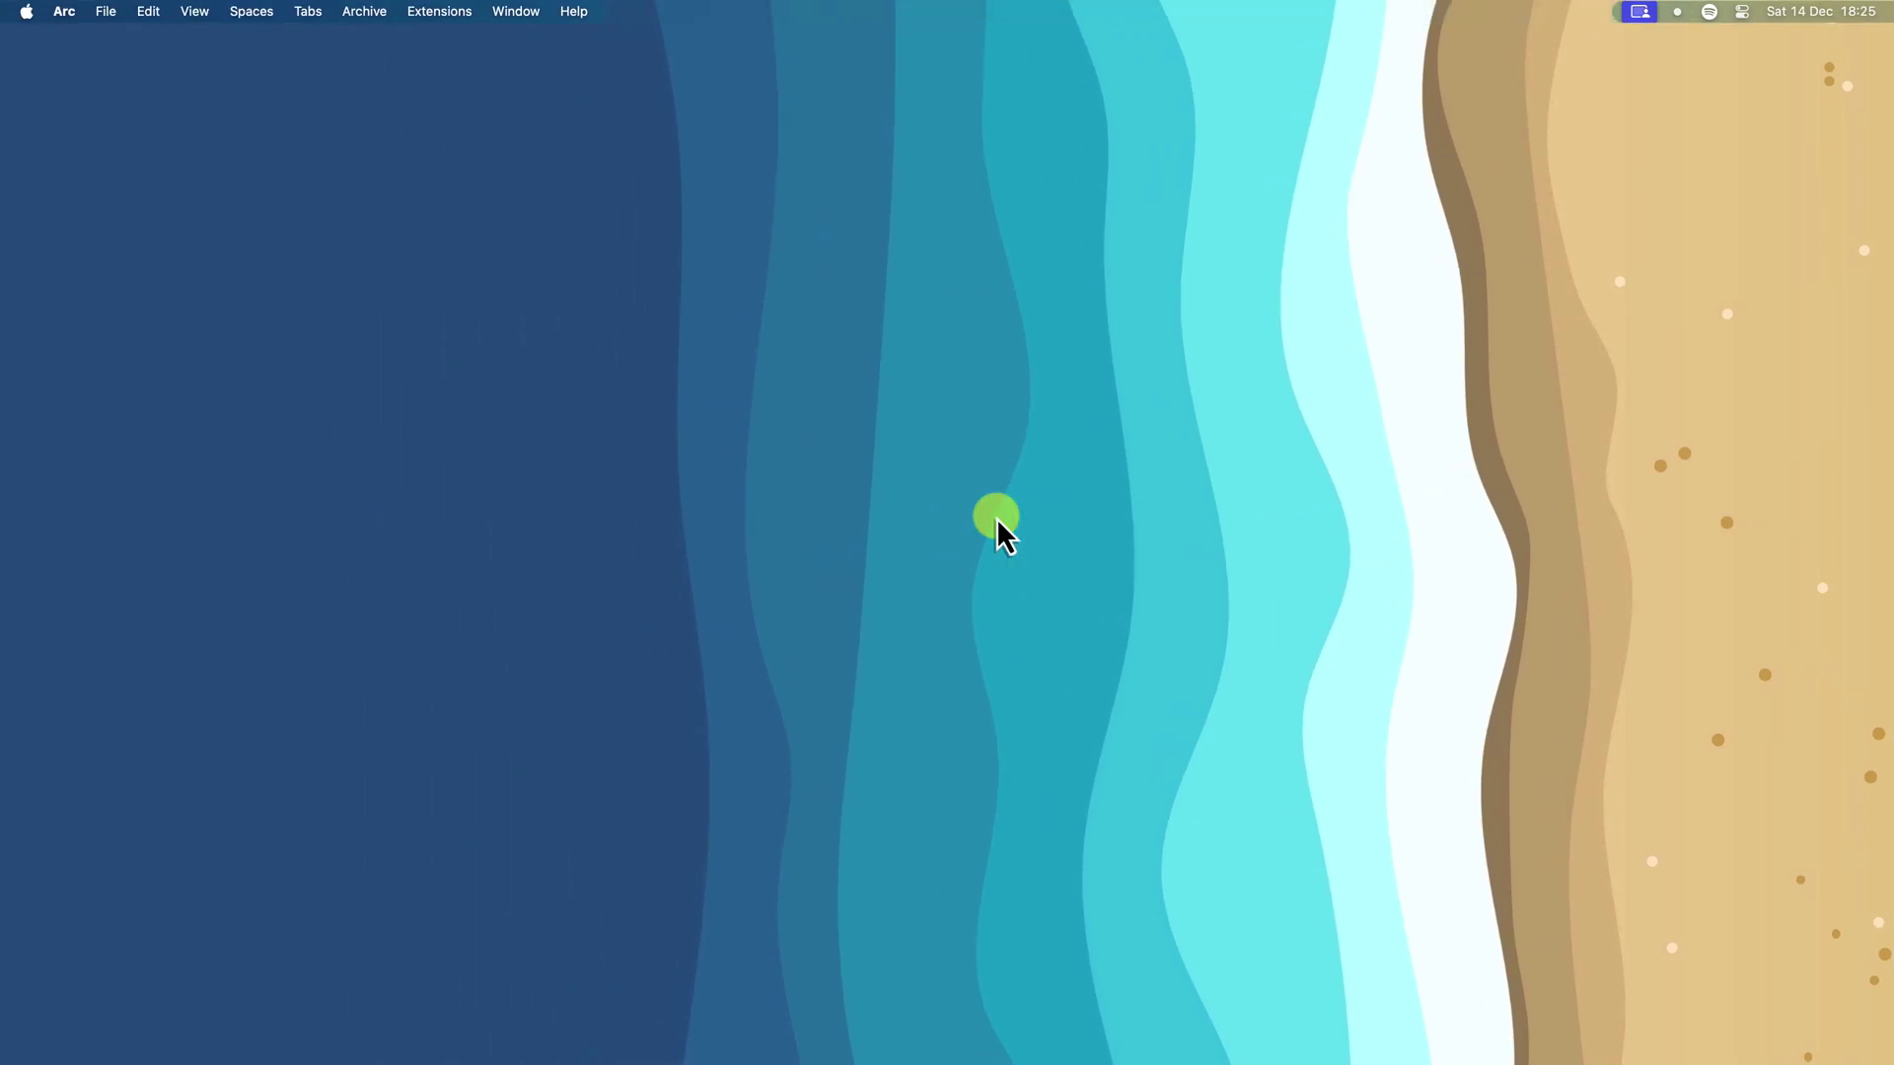